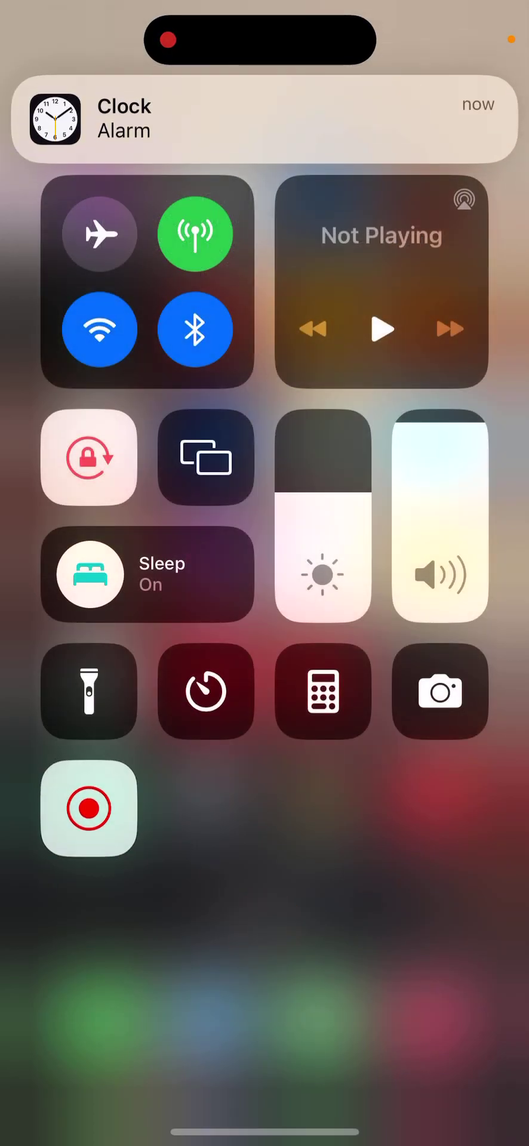
Dismiss Control Center to reveal the home screen app icons
{"action": "left_click", "coordinate": [264, 1029]}
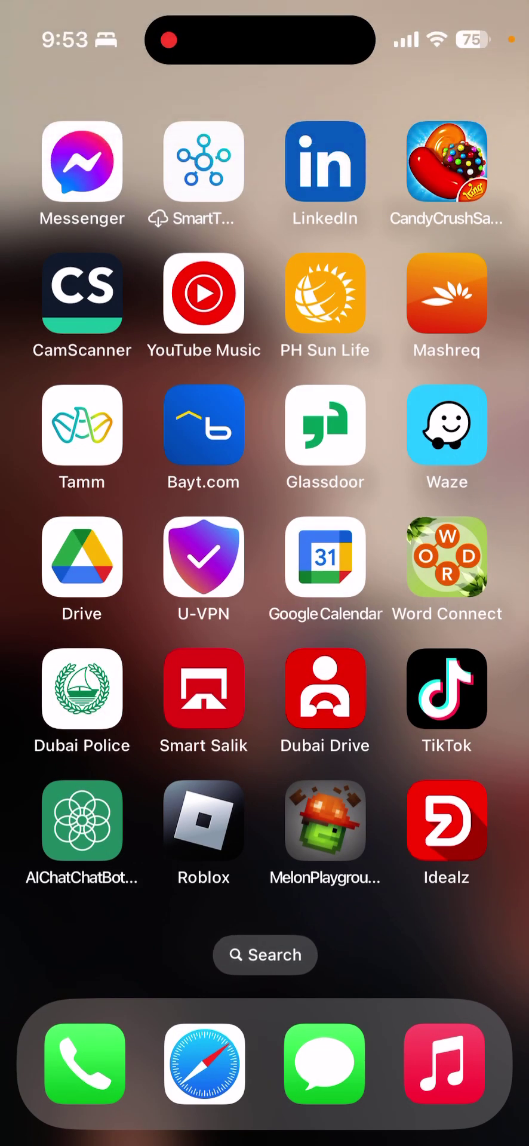
Launch Brookhaven from the Roblox icon, open the vehicle list and chat, then close the list
{"action": "left_click", "coordinate": [203, 815]}
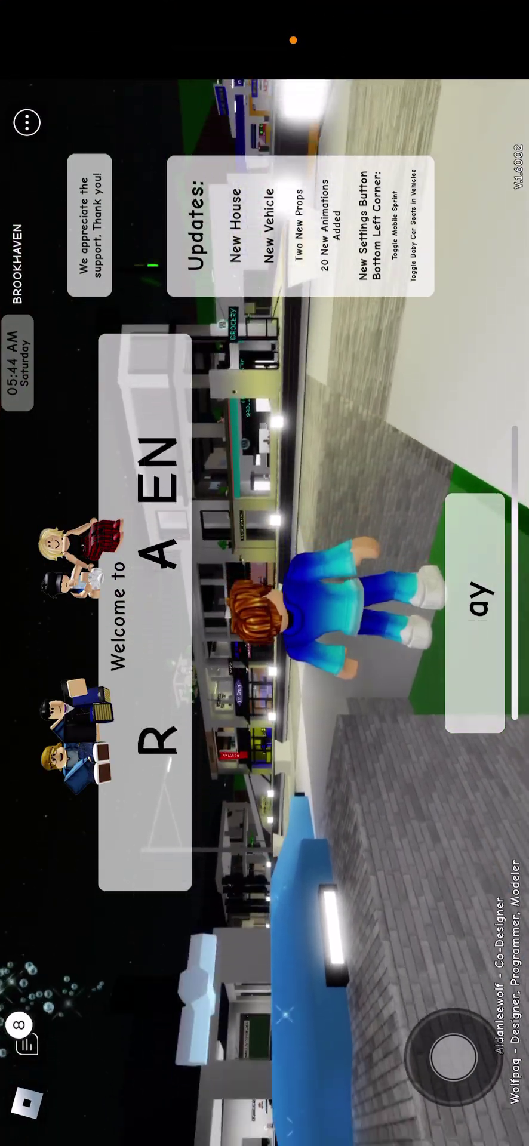
{"action": "left_click", "coordinate": [474, 614]}
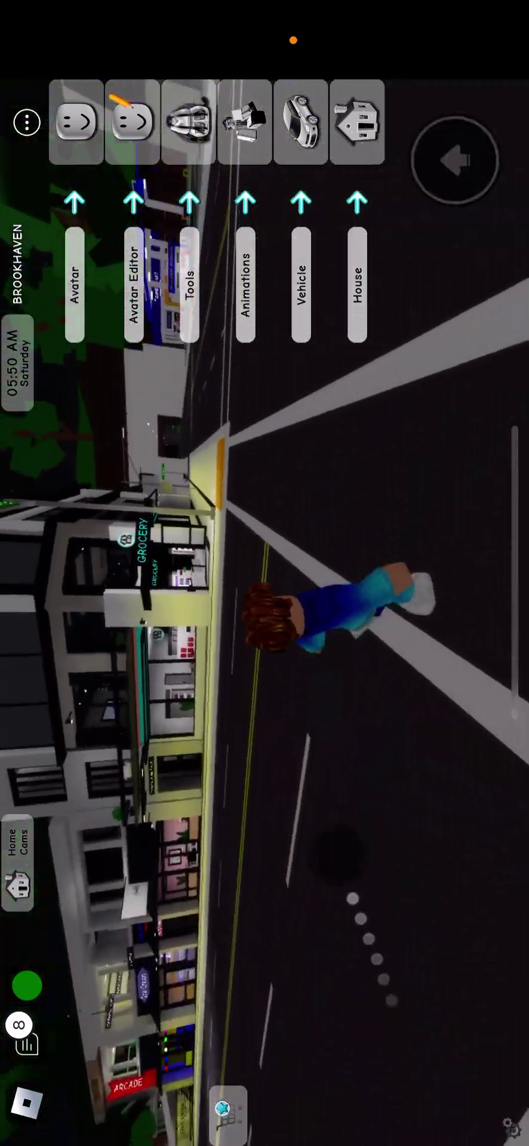
{"action": "left_click", "coordinate": [188, 120]}
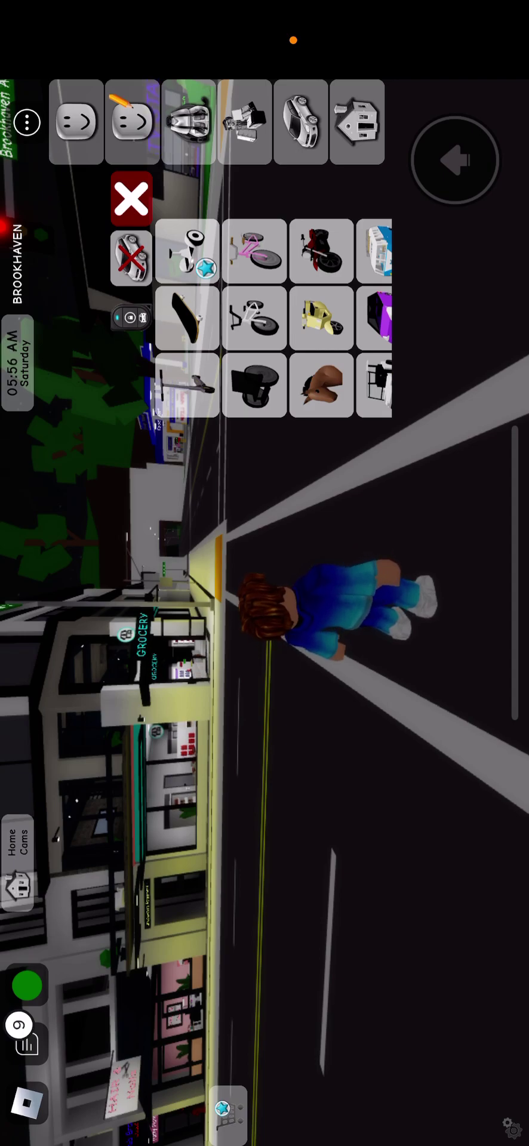
{"action": "left_click_drag", "start_coordinate": [403, 805], "coordinate": [403, 627]}
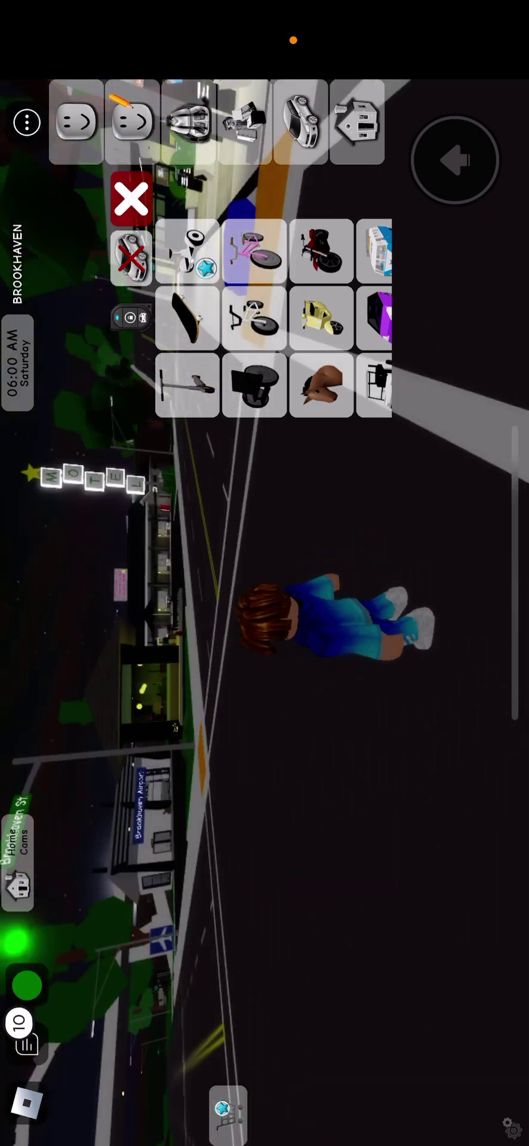
{"action": "left_click", "coordinate": [27, 1043]}
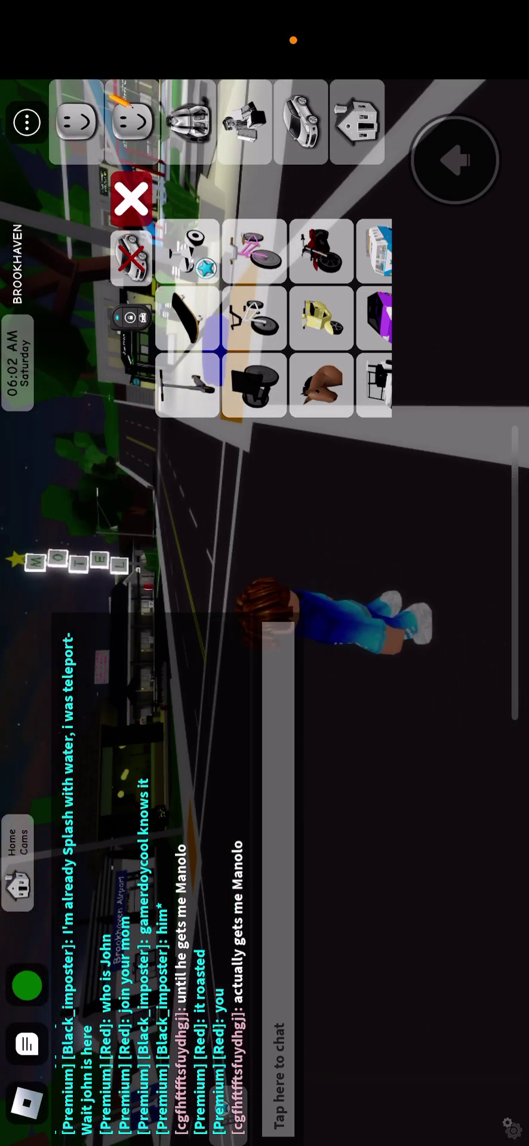
{"action": "left_click_drag", "start_coordinate": [403, 806], "coordinate": [403, 582]}
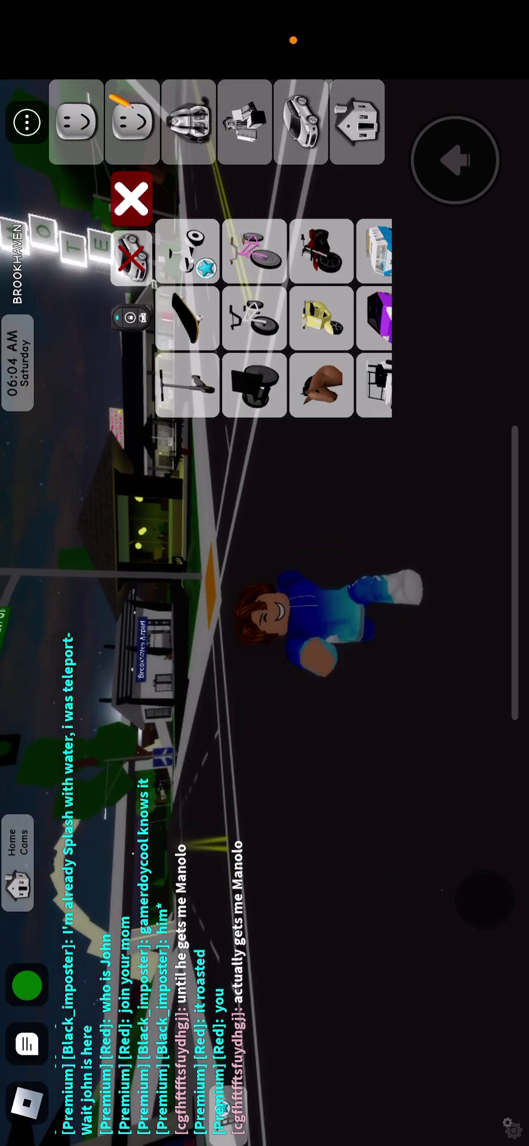
{"action": "left_click", "coordinate": [131, 199]}
Browse the house lots, paging past the Lake House and Room# 3 apartments
{"action": "left_click", "coordinate": [244, 121]}
{"action": "left_click", "coordinate": [260, 268]}
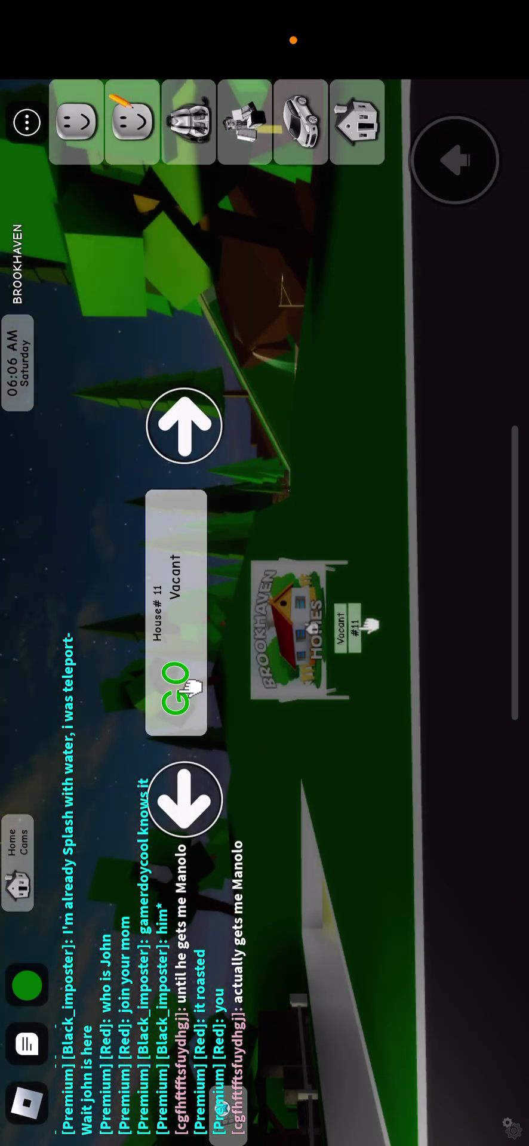
{"action": "left_click", "coordinate": [184, 425]}
{"action": "left_click", "coordinate": [184, 425]}
{"action": "left_click", "coordinate": [184, 425]}
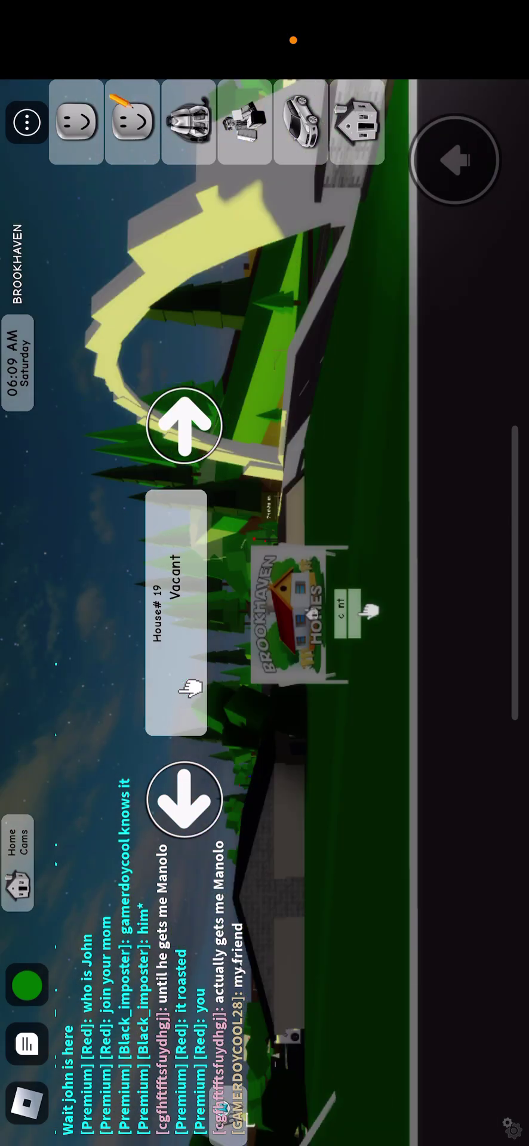
{"action": "left_click", "coordinate": [184, 425]}
{"action": "left_click", "coordinate": [184, 425]}
{"action": "left_click", "coordinate": [184, 425]}
{"action": "left_click", "coordinate": [184, 425]}
{"action": "left_click", "coordinate": [184, 425]}
{"action": "left_click", "coordinate": [184, 425]}
{"action": "left_click", "coordinate": [184, 425]}
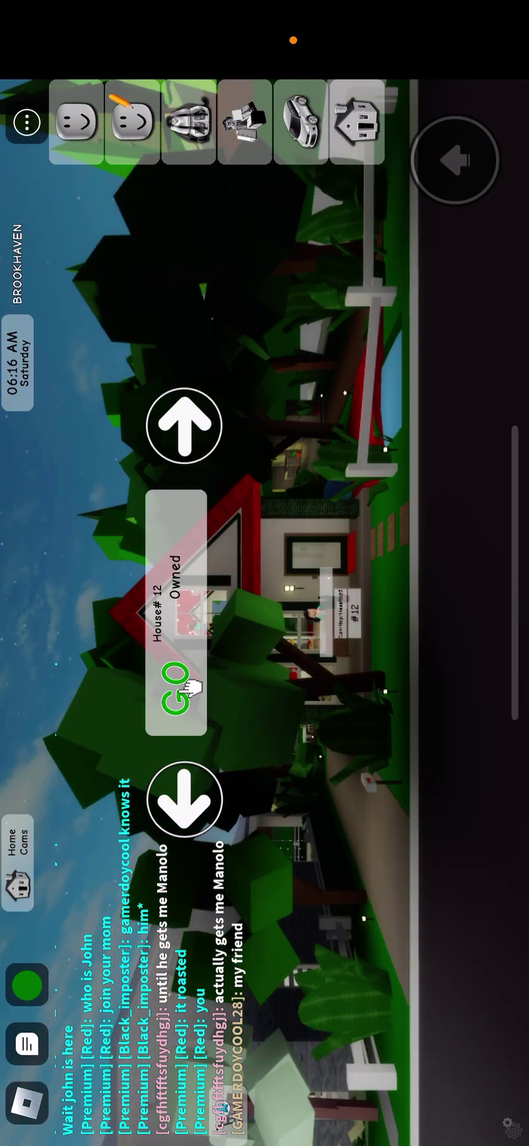
Travel to vacant lot #15 and bring up its house style options
{"action": "left_click", "coordinate": [454, 159]}
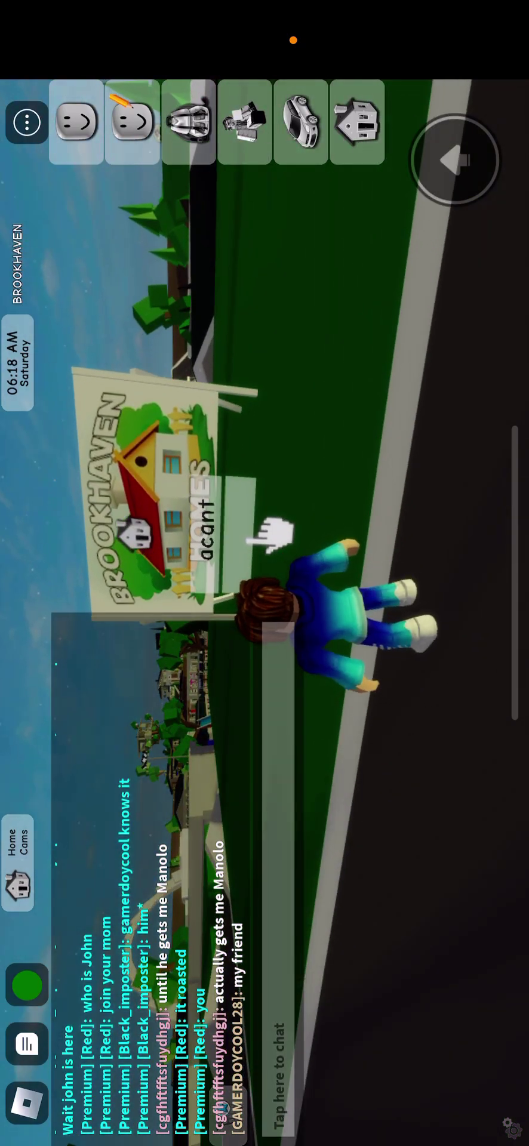
{"action": "left_click", "coordinate": [357, 122]}
{"action": "left_click_drag", "start_coordinate": [269, 358], "coordinate": [251, 358]}
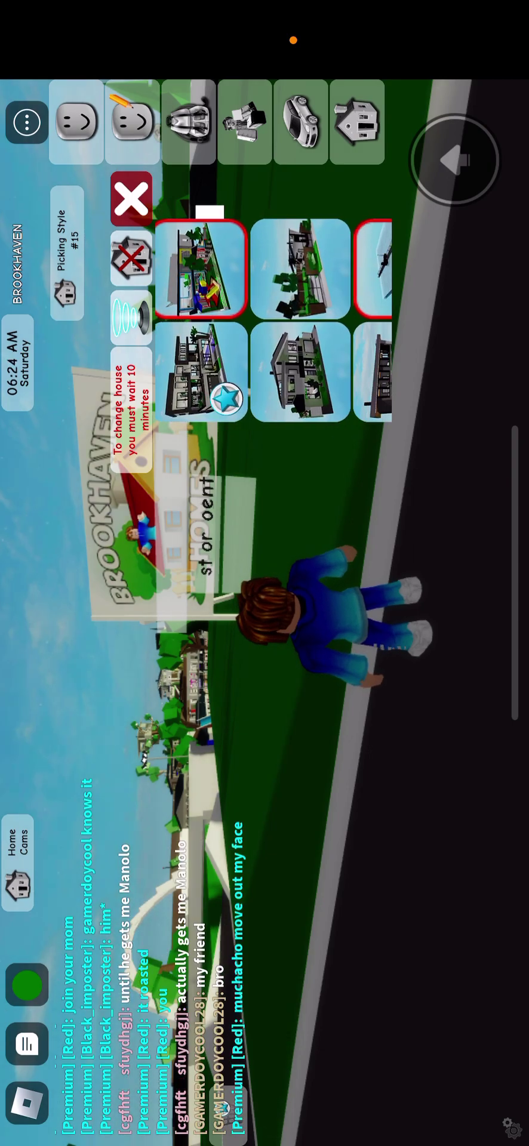
{"action": "scroll", "coordinate": [269, 322], "scroll_direction": "right", "scroll_amount": 1}
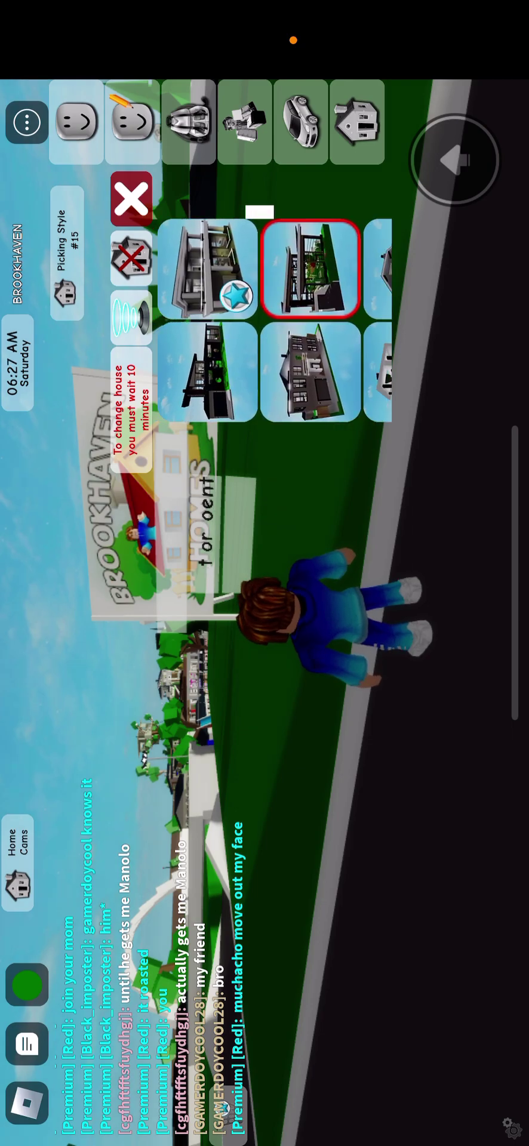
{"action": "scroll", "coordinate": [269, 322], "scroll_direction": "right", "scroll_amount": 2}
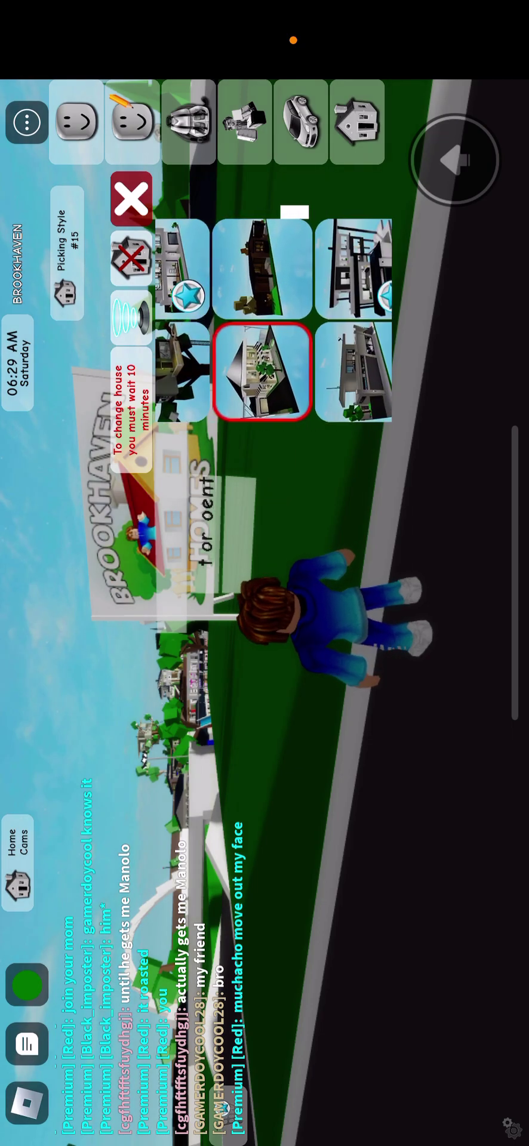
{"action": "scroll", "coordinate": [269, 322], "scroll_direction": "right", "scroll_amount": 1}
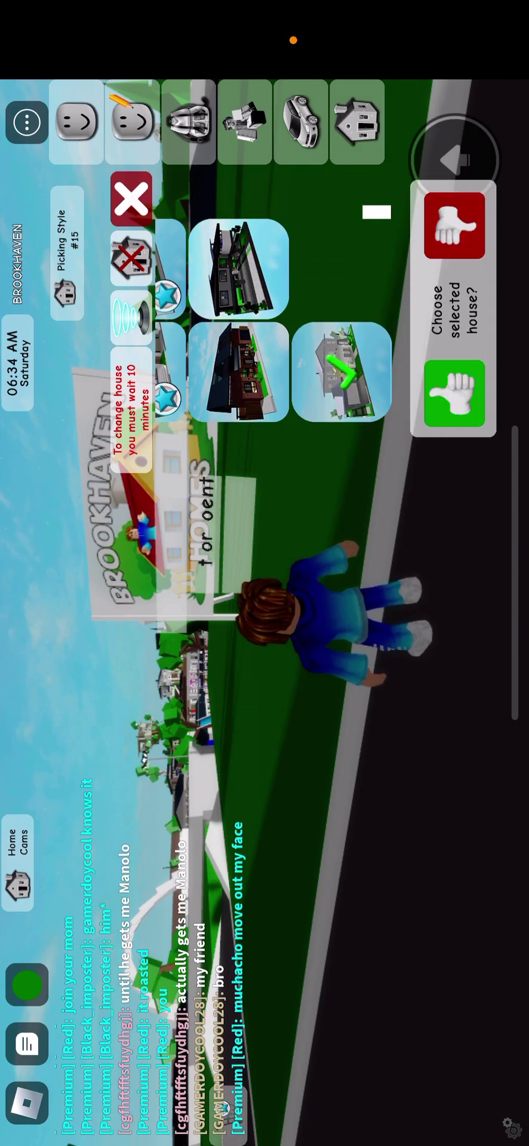
Confirm the selected house style for lot #15
{"action": "left_click", "coordinate": [454, 393]}
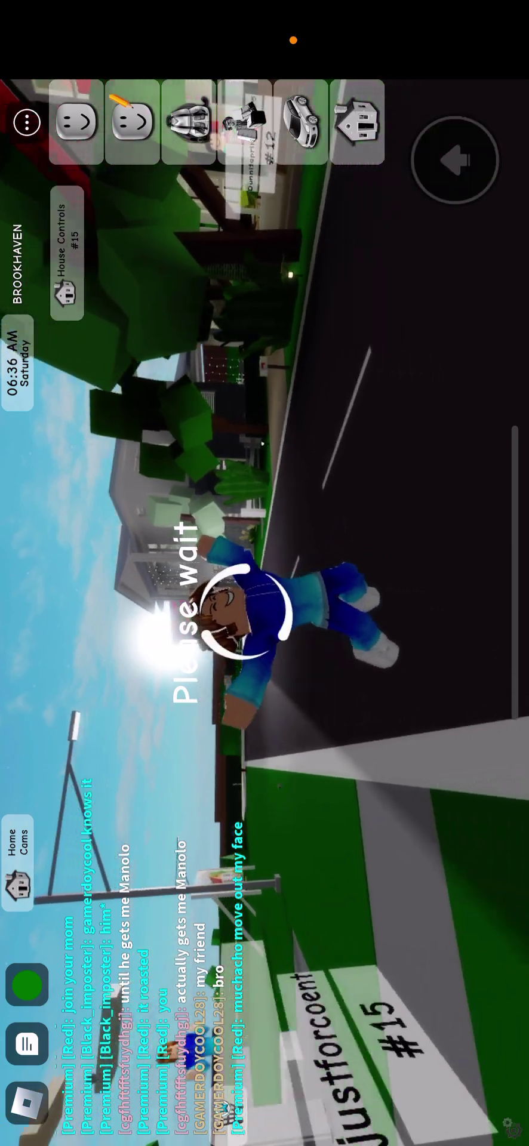
Bring up the vehicle list to spawn the truck
{"action": "left_click", "coordinate": [301, 122]}
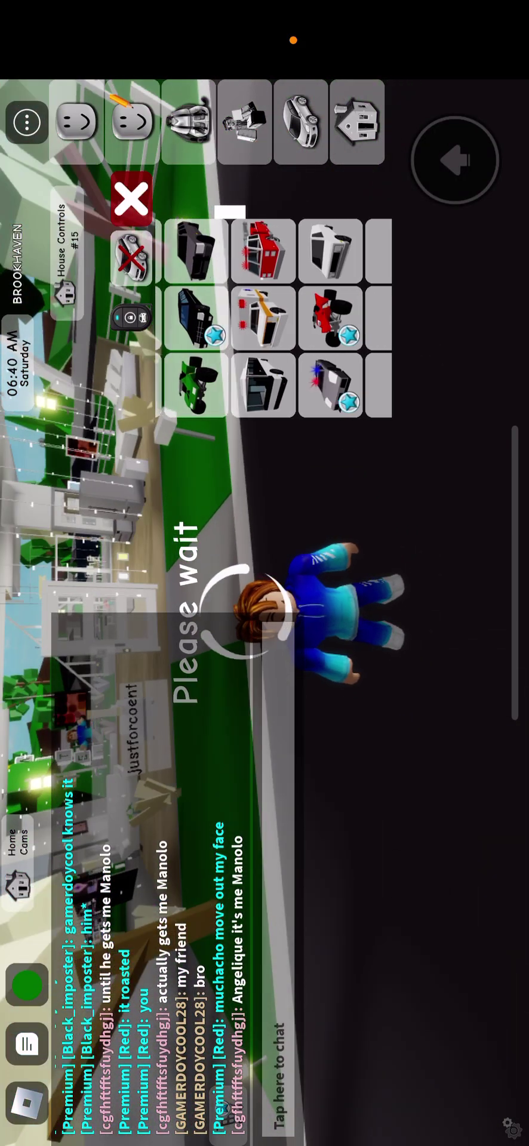
{"action": "scroll", "coordinate": [269, 314], "scroll_direction": "down", "scroll_amount": 3}
{"action": "scroll", "coordinate": [269, 314], "scroll_direction": "down", "scroll_amount": 3}
{"action": "scroll", "coordinate": [269, 313], "scroll_direction": "down", "scroll_amount": 3}
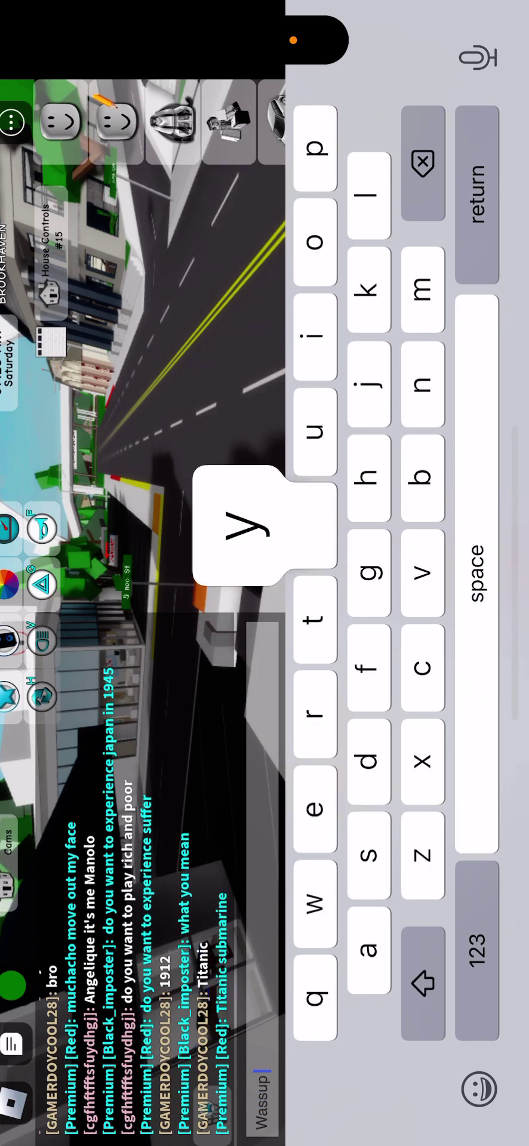
{"action": "type", "text": "youtuber"}
Send 'Wassup youtuber' and announce in chat that you're recording a video
{"action": "left_click", "coordinate": [477, 192]}
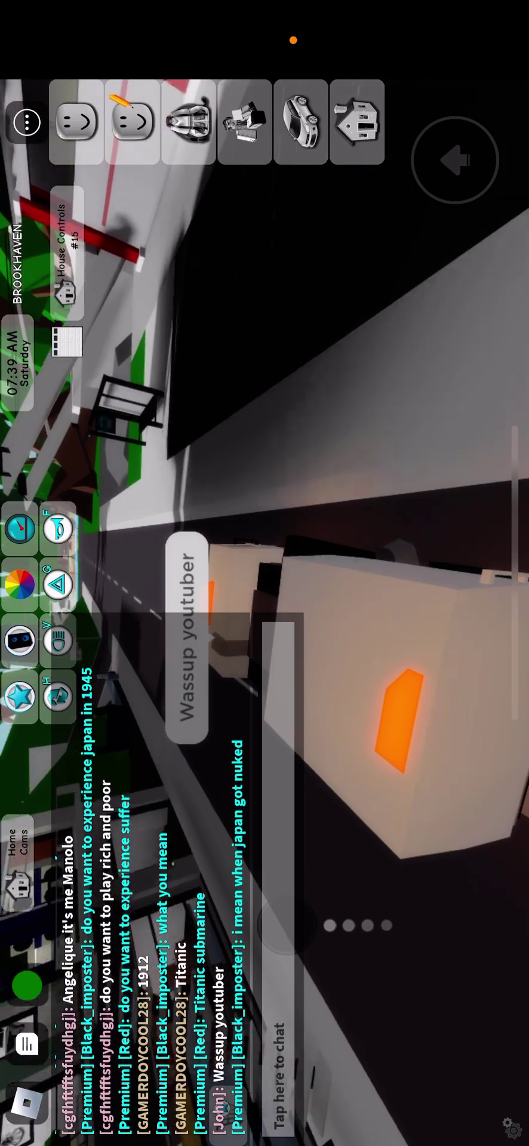
{"action": "left_click", "coordinate": [278, 1070]}
{"action": "type", "text": "Im recording a vid"}
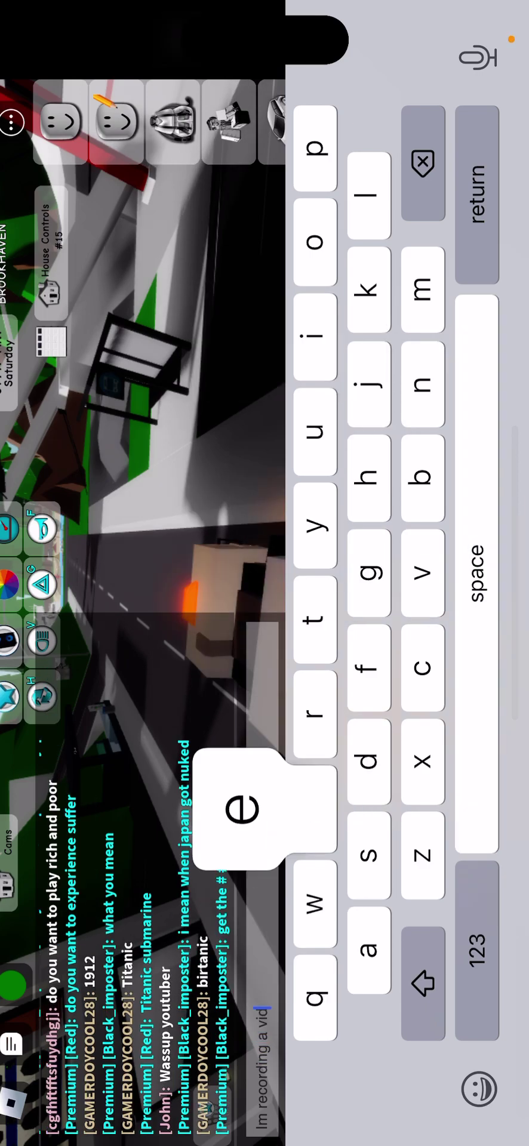
{"action": "type", "text": "e"}
{"action": "left_click", "coordinate": [476, 192]}
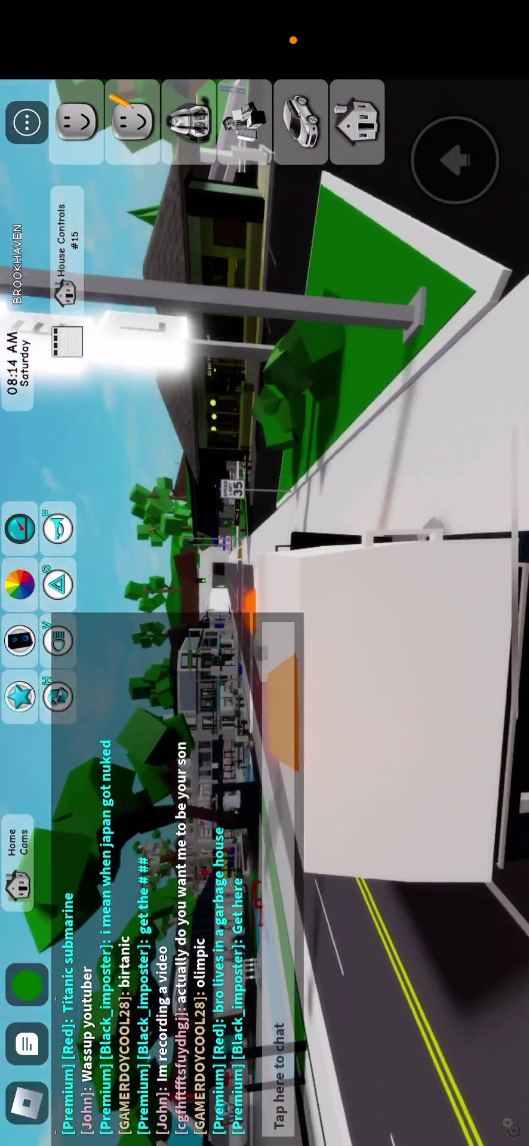
{"action": "left_click", "coordinate": [278, 1074]}
{"action": "type", "text": "Hey gamerdoy"}
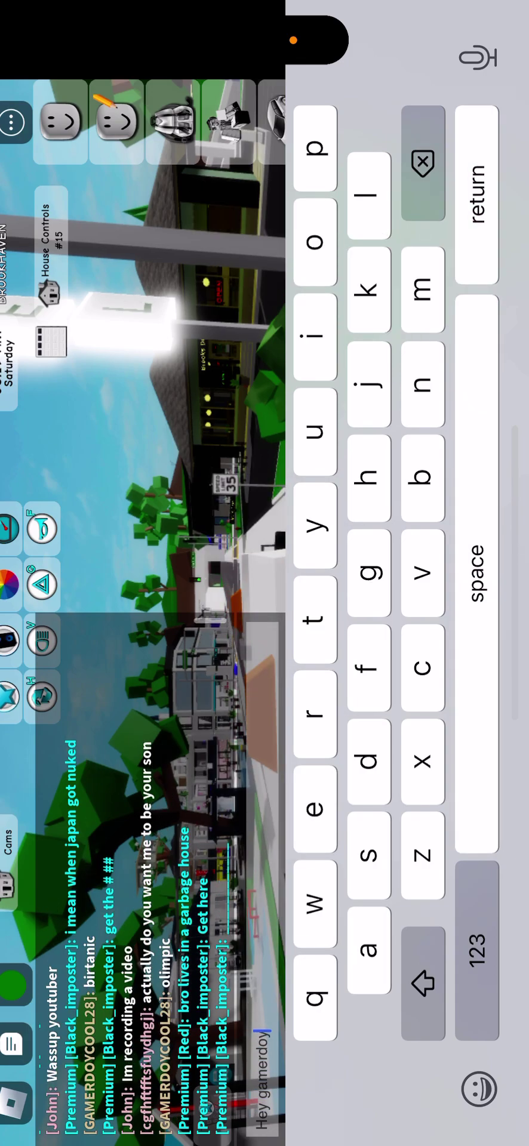
{"action": "left_click", "coordinate": [476, 192]}
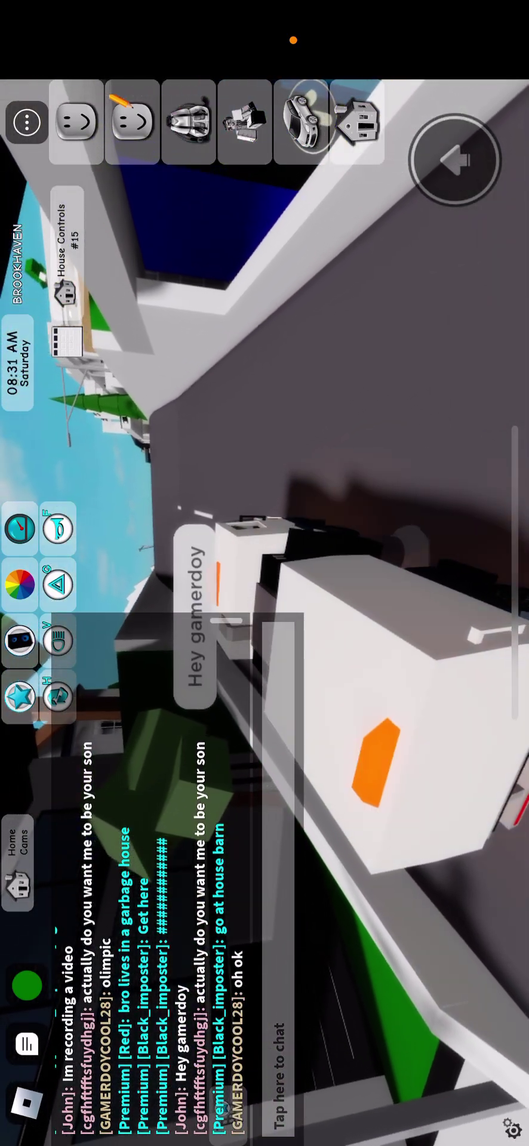
{"action": "left_click", "coordinate": [278, 1074]}
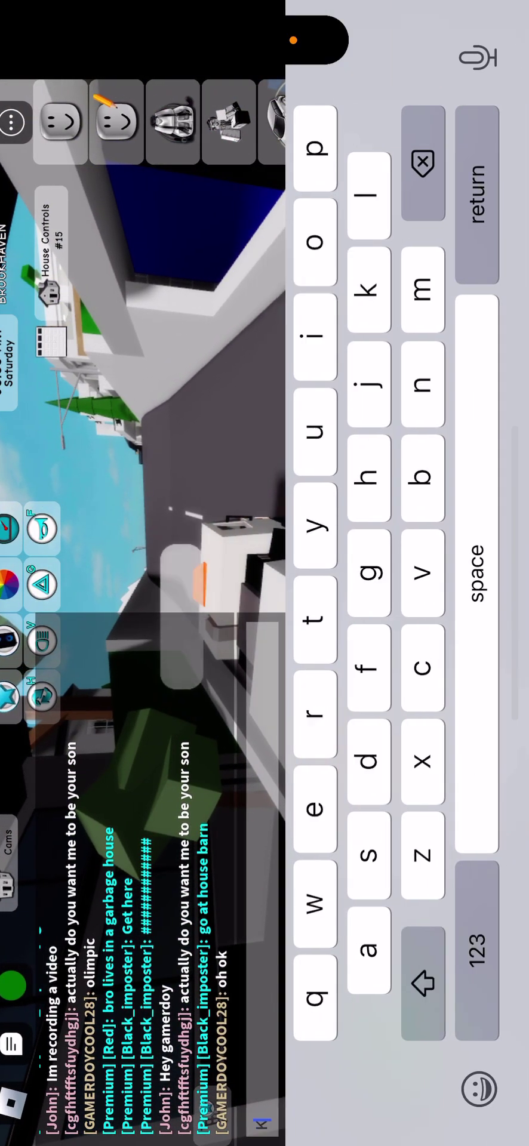
{"action": "left_click", "coordinate": [134, 358]}
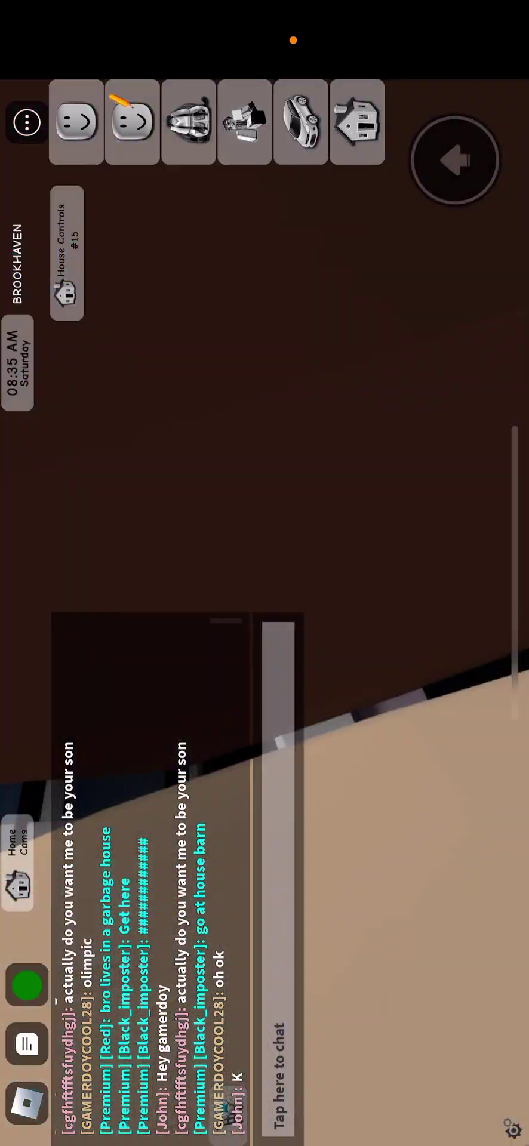
Give up house #15 through the house options warning
{"action": "left_click", "coordinate": [68, 259]}
{"action": "left_click", "coordinate": [340, 371]}
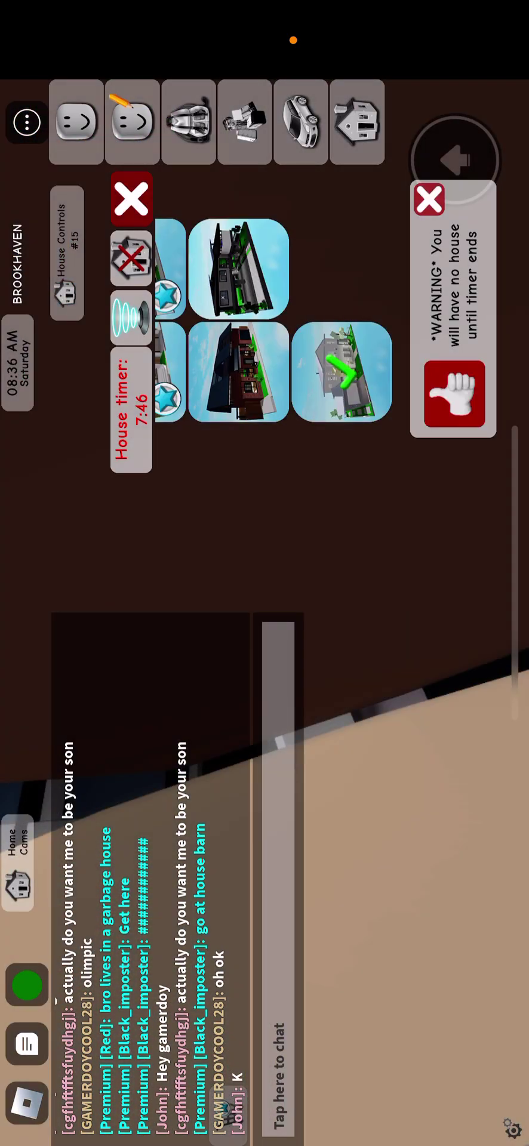
{"action": "left_click", "coordinate": [132, 199]}
Browse lots past North Estate, travel to the vacant Gold Ranch and walk onto it
{"action": "left_click", "coordinate": [184, 801]}
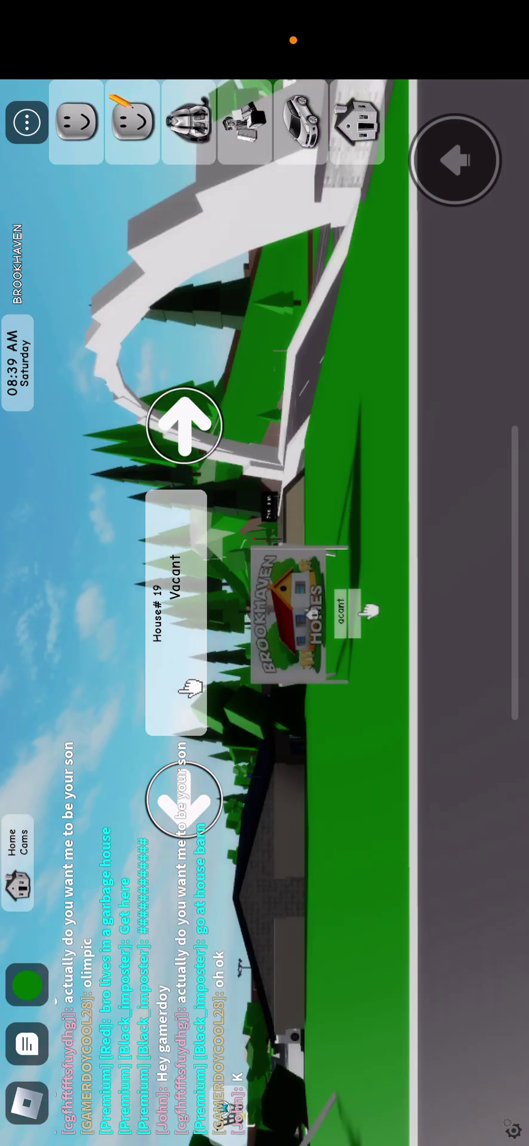
{"action": "left_click", "coordinate": [183, 801]}
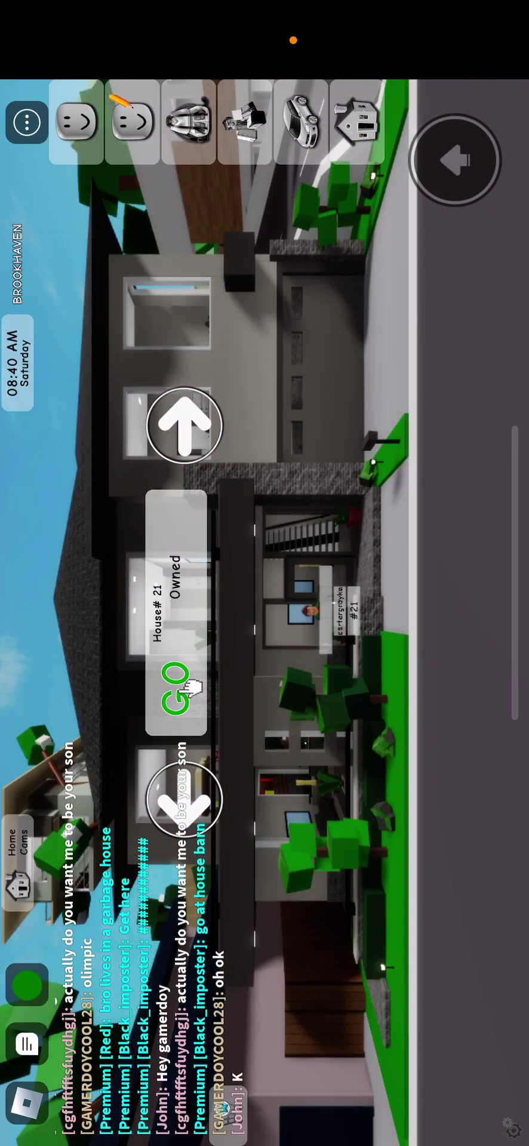
{"action": "left_click", "coordinate": [183, 798]}
{"action": "left_click", "coordinate": [184, 798]}
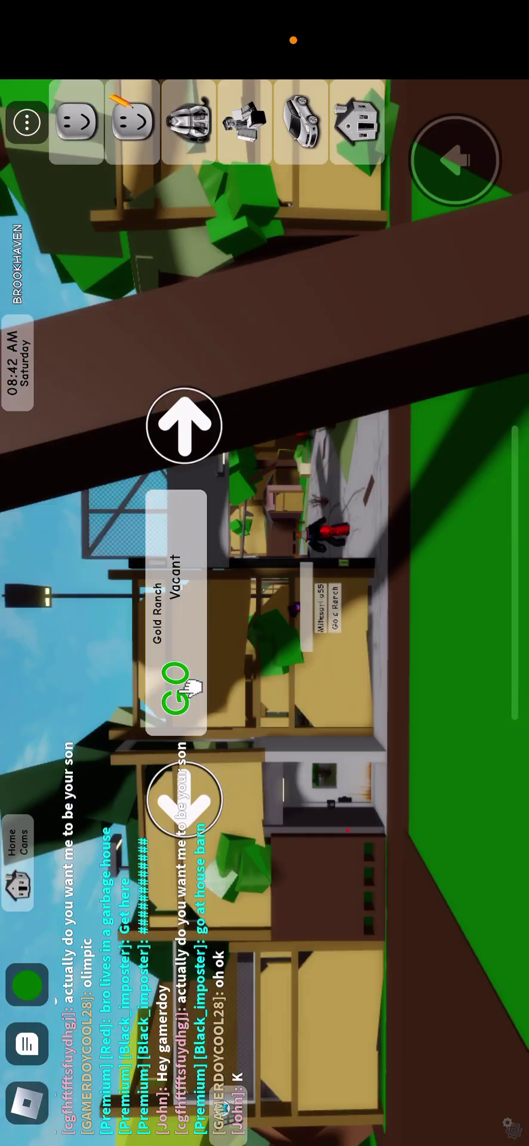
{"action": "left_click", "coordinate": [184, 798]}
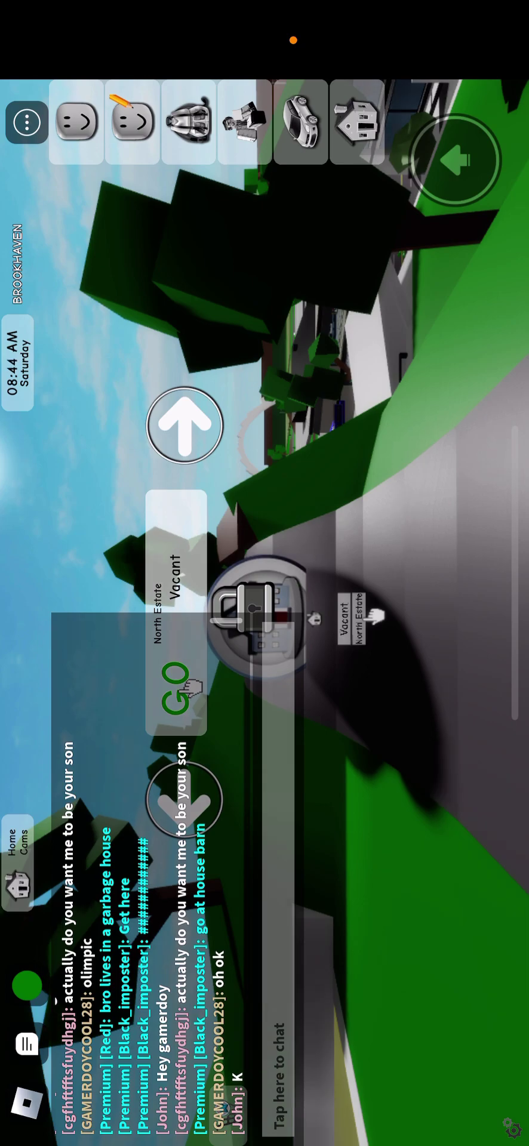
{"action": "left_click", "coordinate": [27, 1043]}
{"action": "left_click", "coordinate": [183, 425]}
{"action": "left_click", "coordinate": [175, 690]}
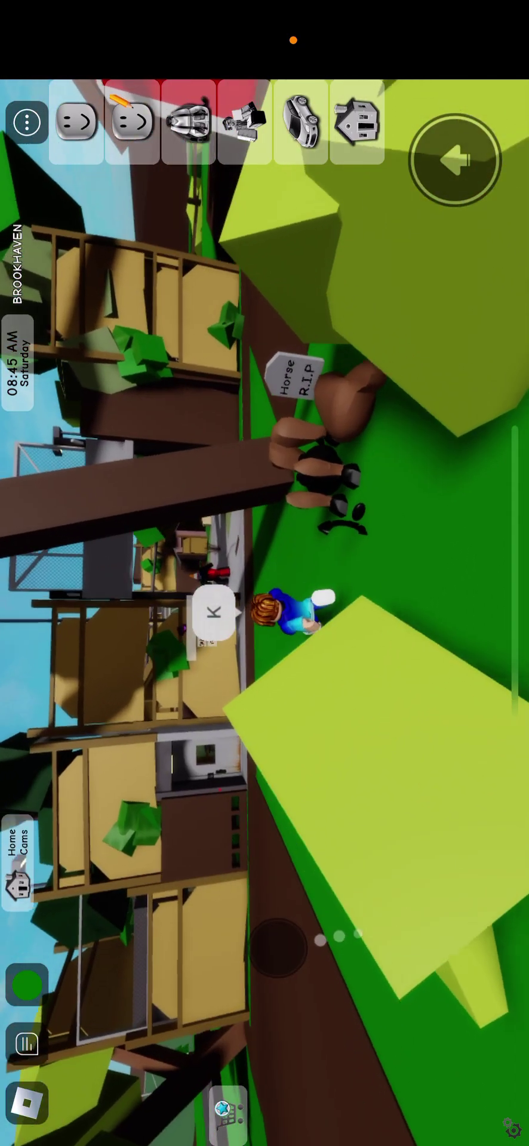
{"action": "left_click_drag", "start_coordinate": [278, 944], "coordinate": [265, 859]}
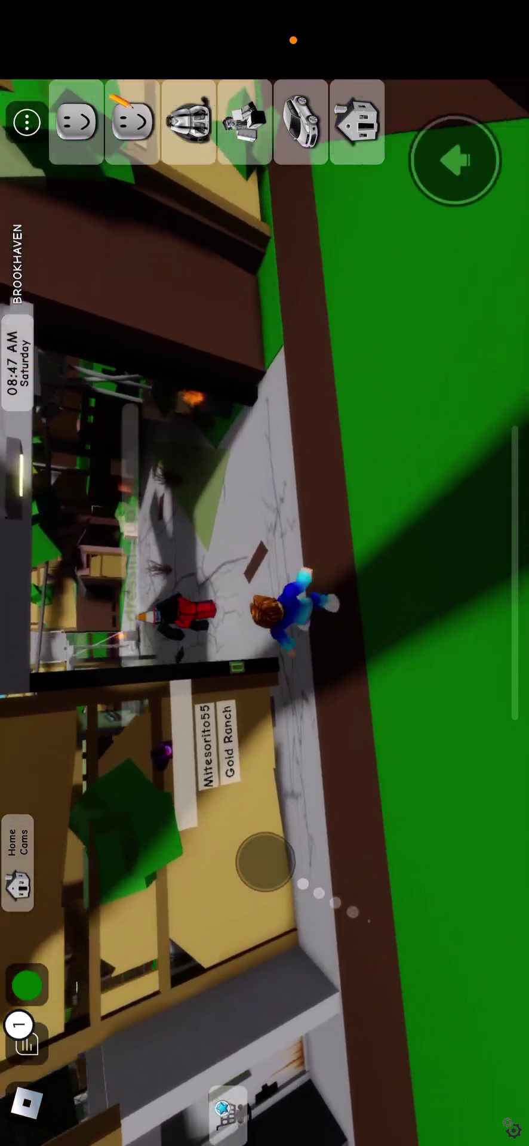
Send 'Wassup' in chat to the nearby players
{"action": "left_click_drag", "start_coordinate": [403, 626], "coordinate": [403, 447]}
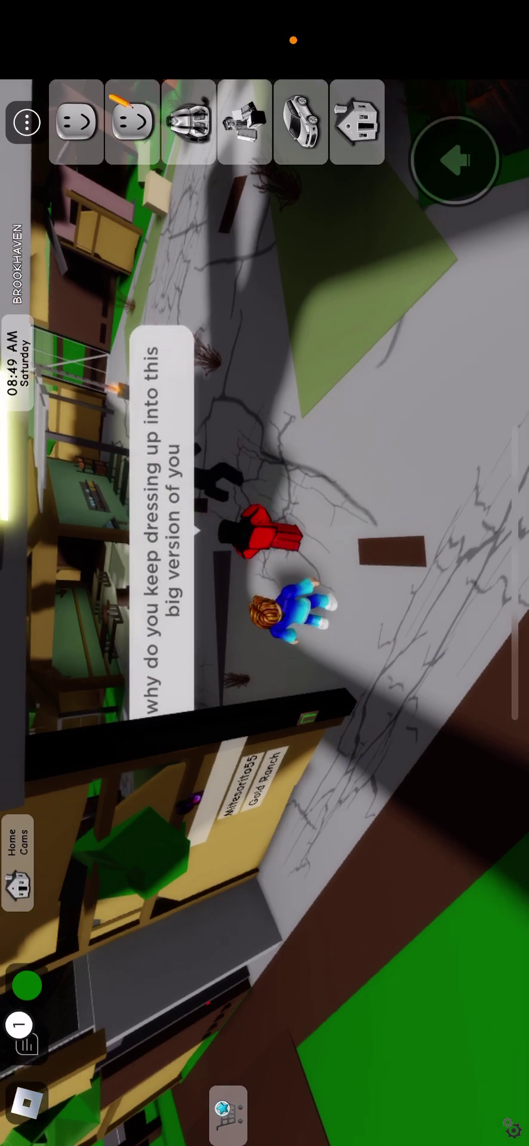
{"action": "left_click", "coordinate": [27, 1043]}
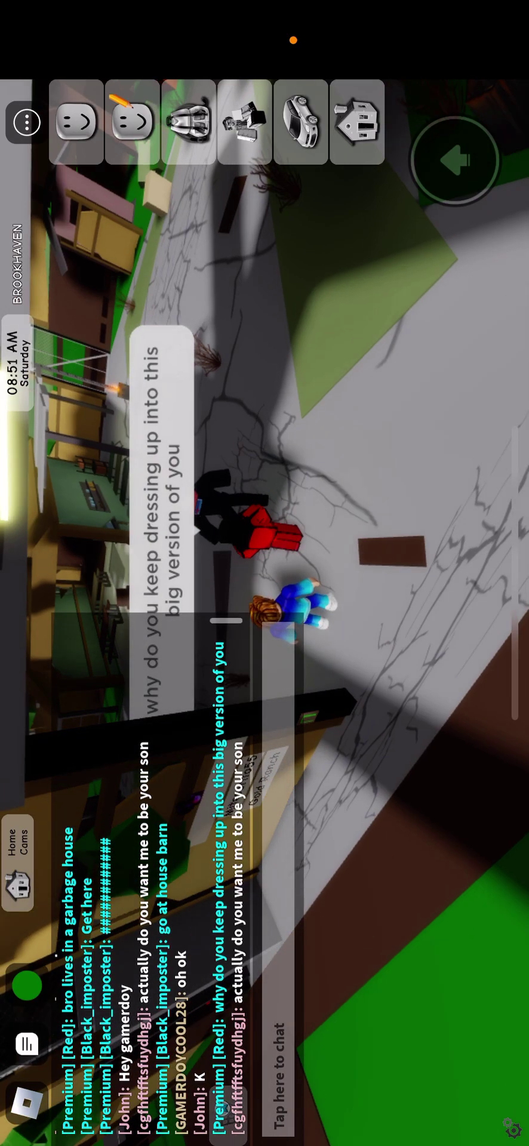
{"action": "left_click", "coordinate": [278, 1065]}
{"action": "type", "text": "Wassup"}
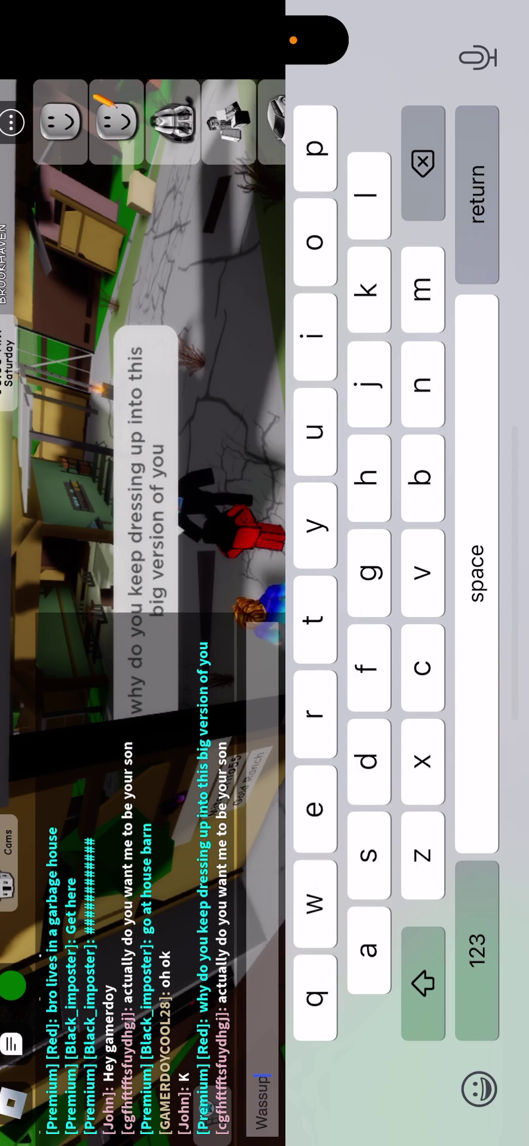
{"action": "key", "text": "Return"}
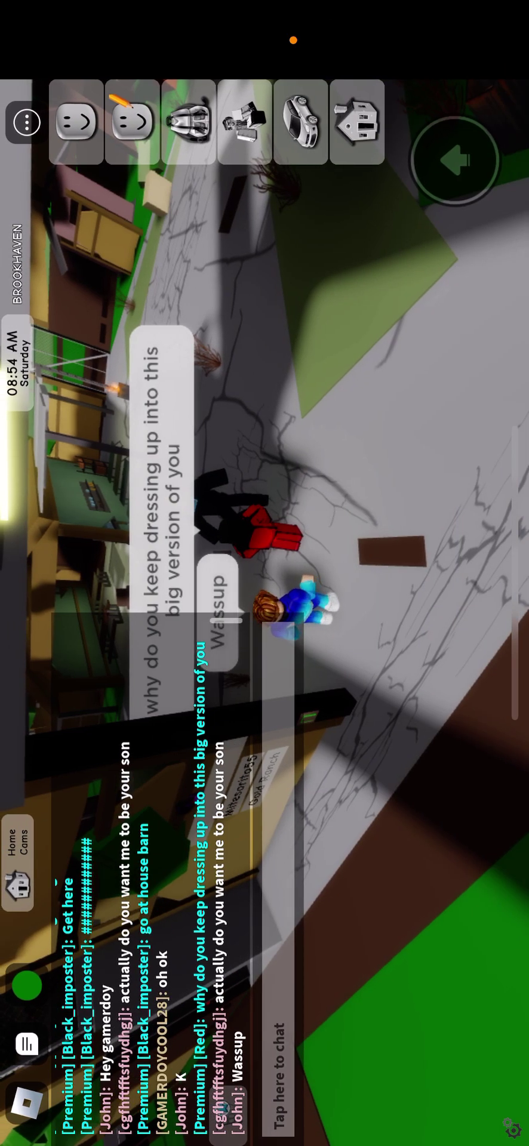
Check a nearby player's interaction options and send 'Hi' in chat
{"action": "left_click_drag", "start_coordinate": [359, 806], "coordinate": [358, 626]}
{"action": "left_click", "coordinate": [305, 618]}
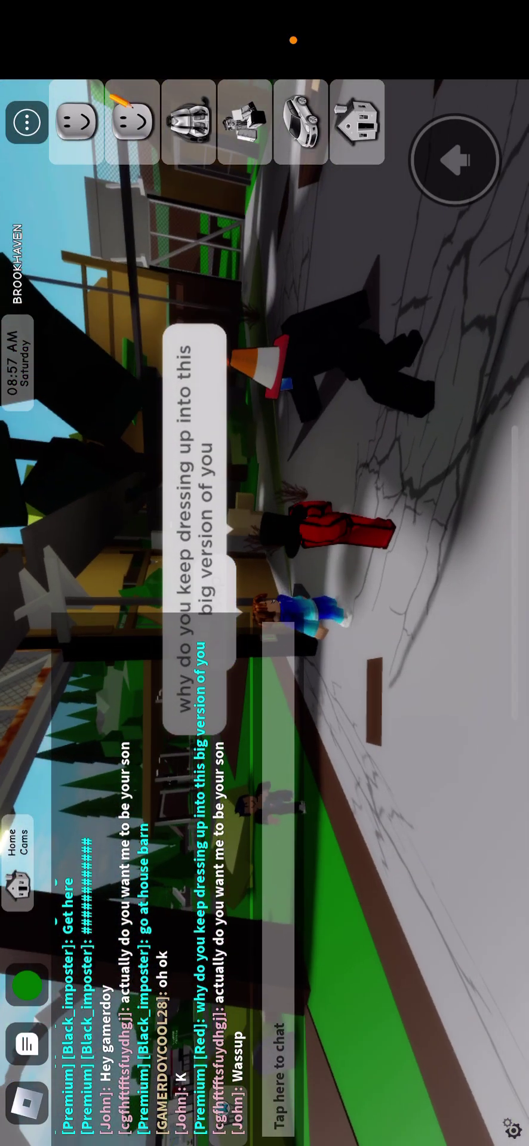
{"action": "left_click_drag", "start_coordinate": [358, 806], "coordinate": [358, 582]}
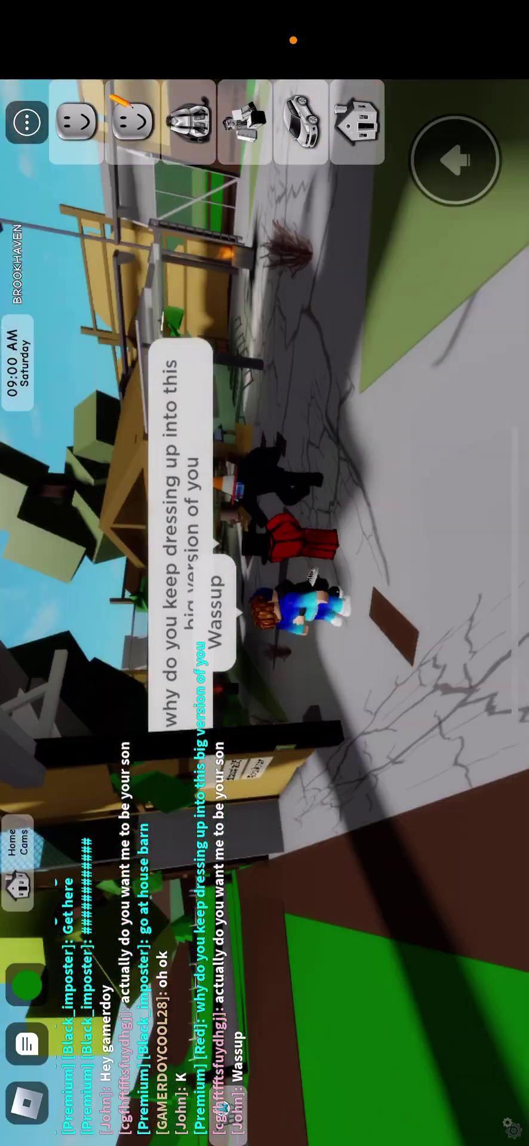
{"action": "left_click_drag", "start_coordinate": [358, 805], "coordinate": [224, 537]}
{"action": "left_click", "coordinate": [278, 1074]}
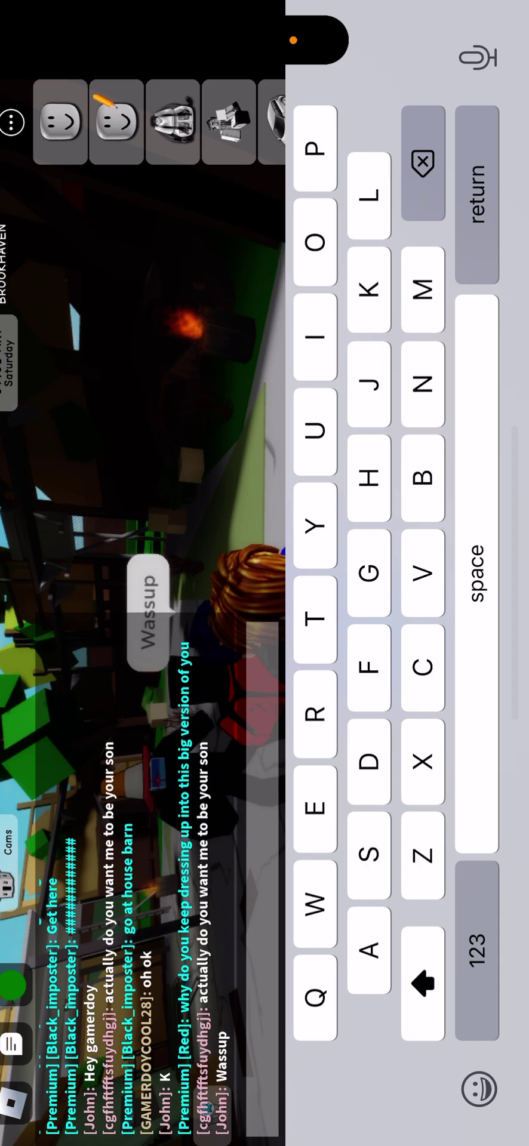
{"action": "type", "text": "i"}
{"action": "key", "text": "Return"}
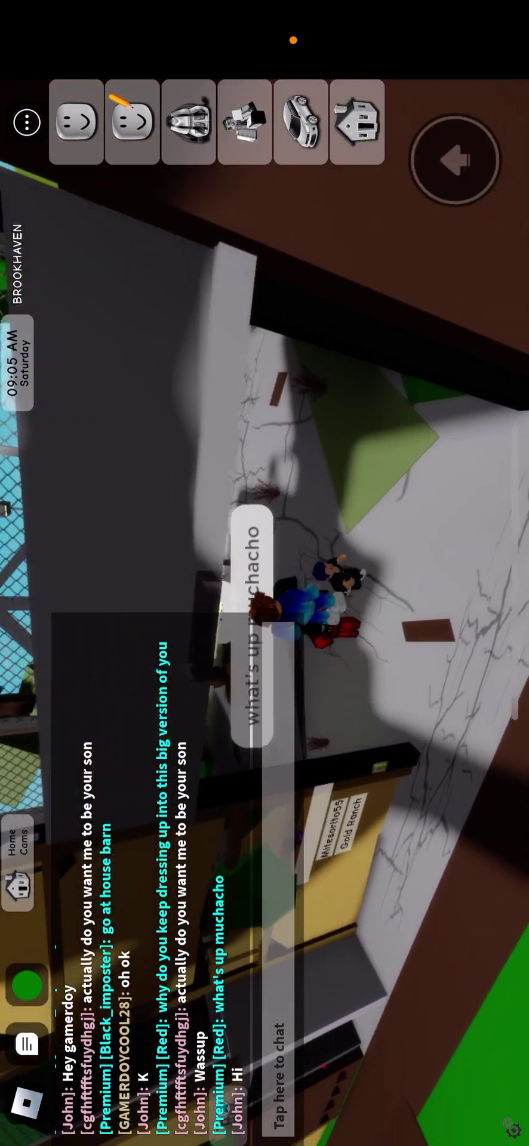
Send 'Im a big fan of you' in chat
{"action": "left_click_drag", "start_coordinate": [359, 805], "coordinate": [269, 448]}
{"action": "left_click", "coordinate": [278, 1074]}
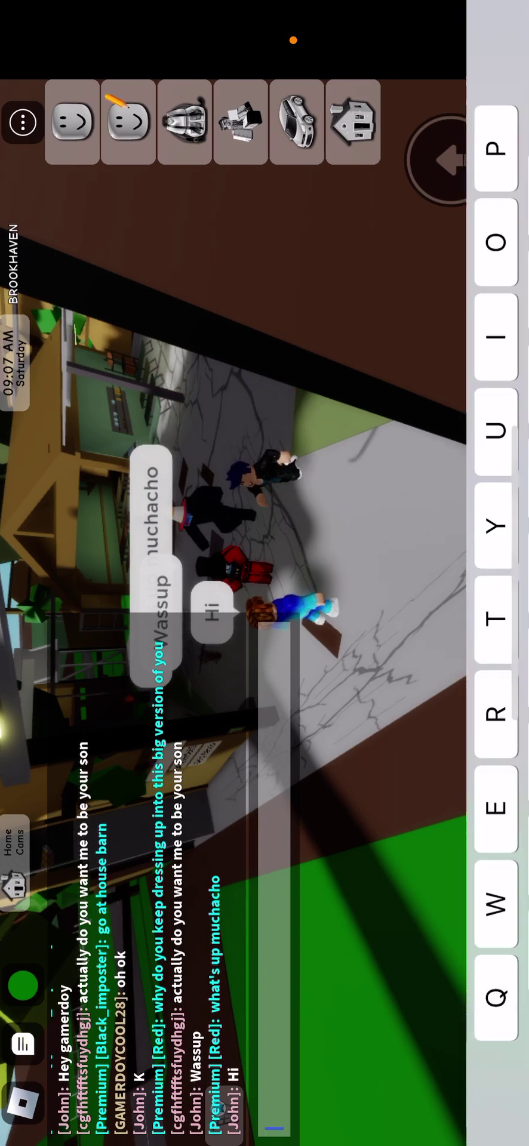
{"action": "type", "text": "Im a big fan of yo"}
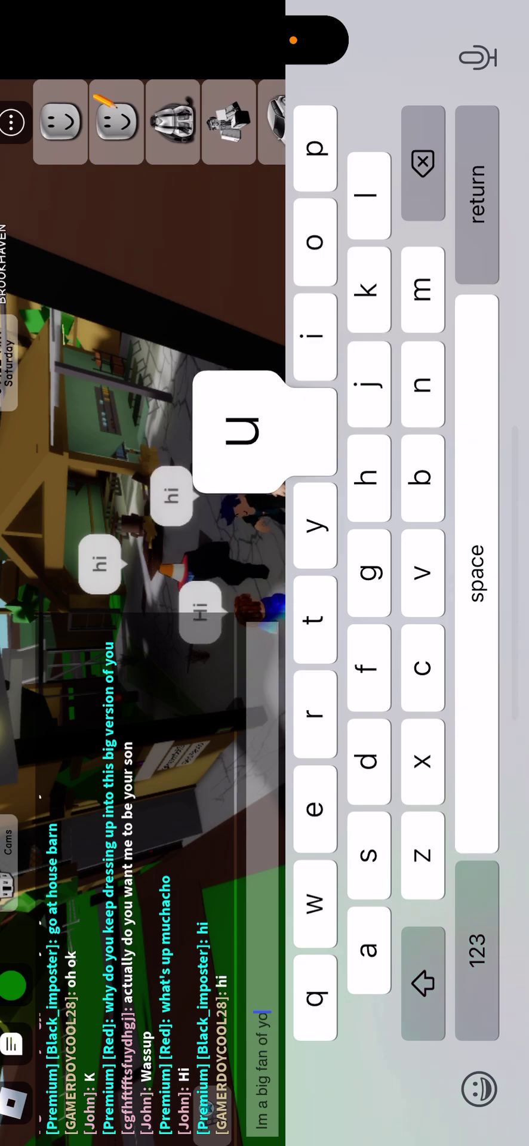
{"action": "type", "text": "u"}
{"action": "key", "text": "Return"}
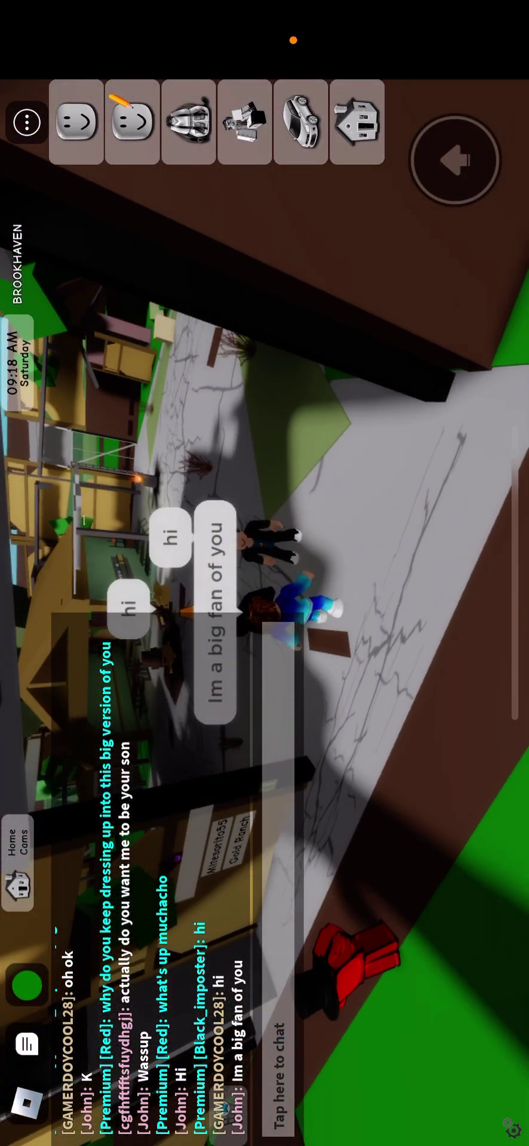
Send 'Even you' and 'And guys' in chat
{"action": "left_click", "coordinate": [278, 1074]}
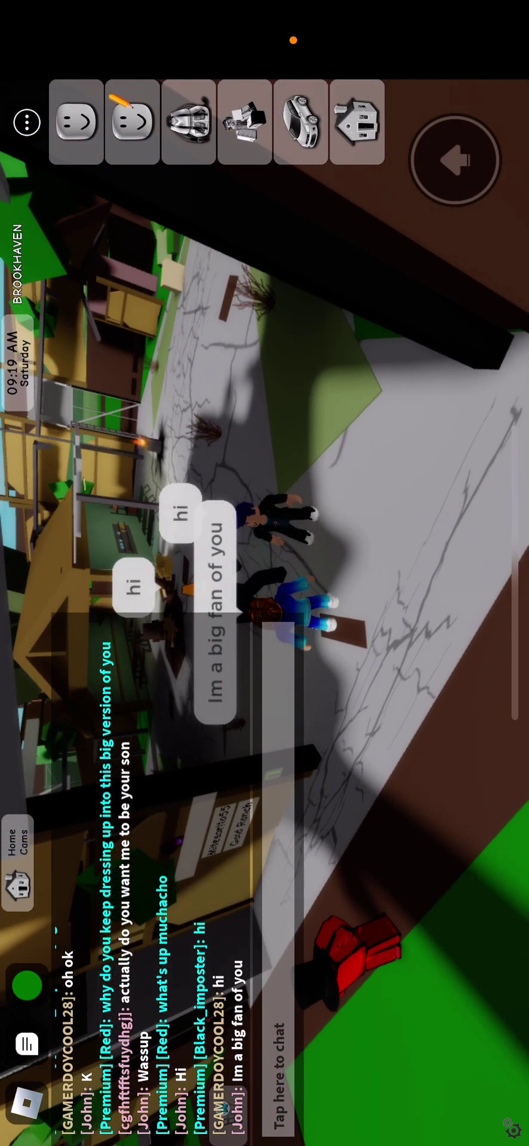
{"action": "type", "text": "Even you"}
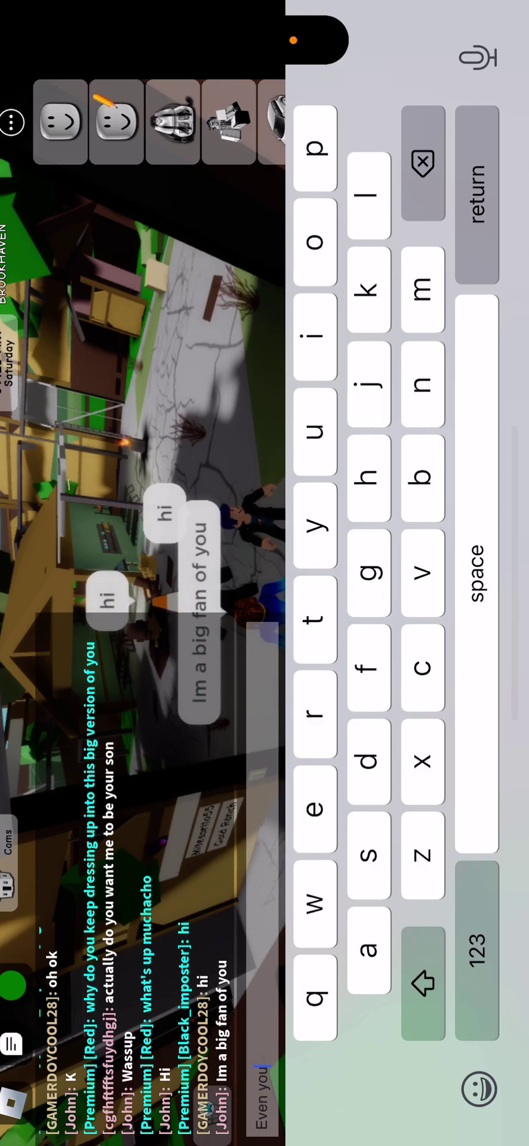
{"action": "left_click", "coordinate": [476, 192]}
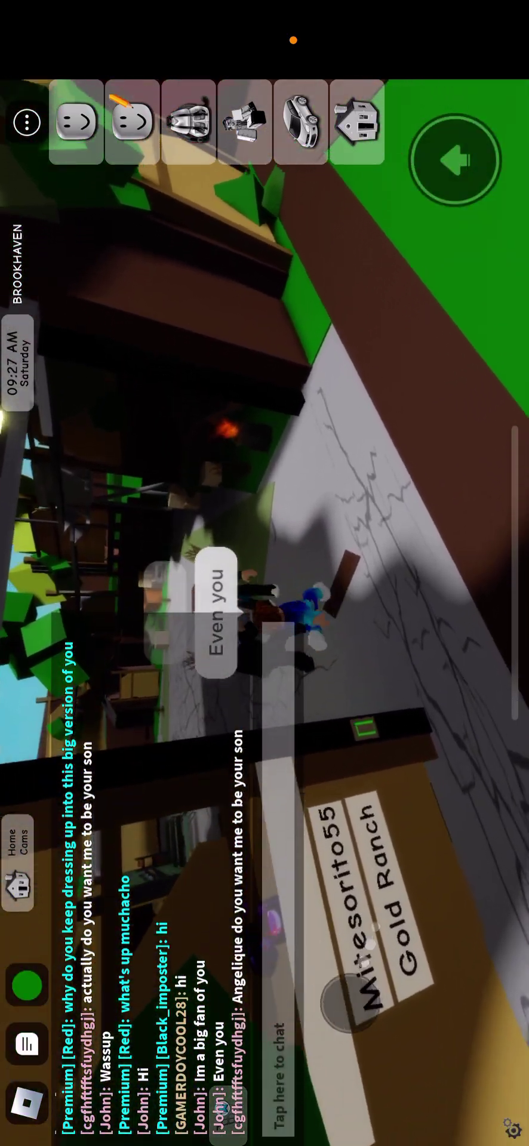
{"action": "left_click", "coordinate": [276, 1074]}
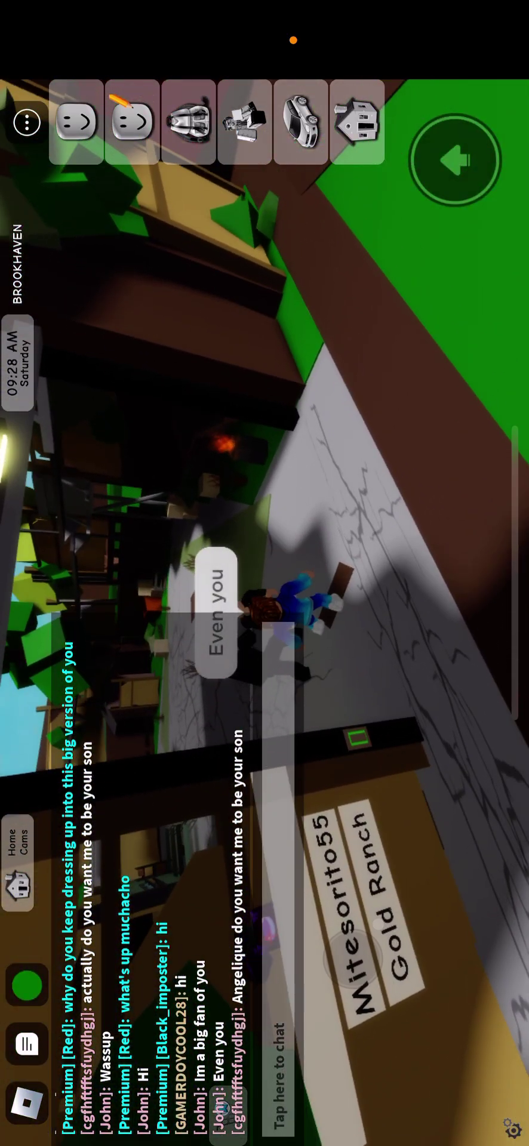
{"action": "type", "text": "And guy"}
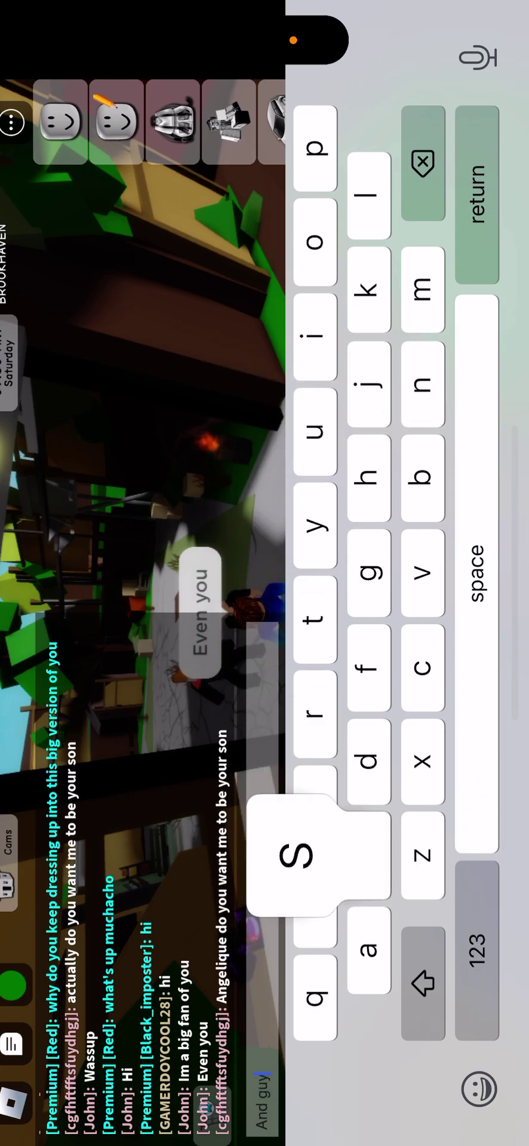
{"action": "type", "text": "s"}
{"action": "left_click", "coordinate": [476, 195]}
Send 'I hit' and '40 Subs' to announce the subscriber milestone
{"action": "left_click", "coordinate": [277, 1074]}
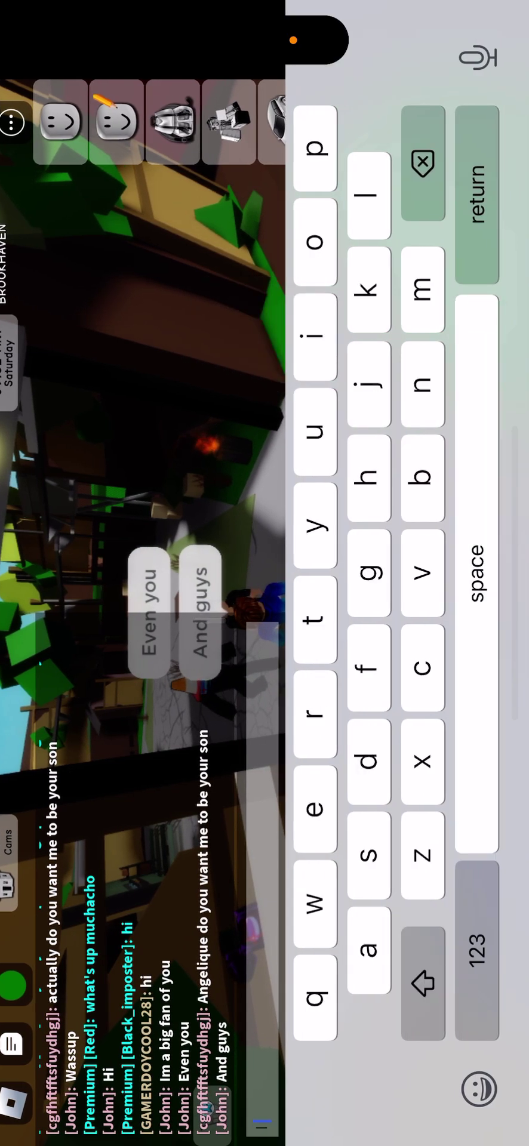
{"action": "type", "text": "I hit"}
{"action": "left_click", "coordinate": [476, 194]}
{"action": "left_click", "coordinate": [276, 1074]}
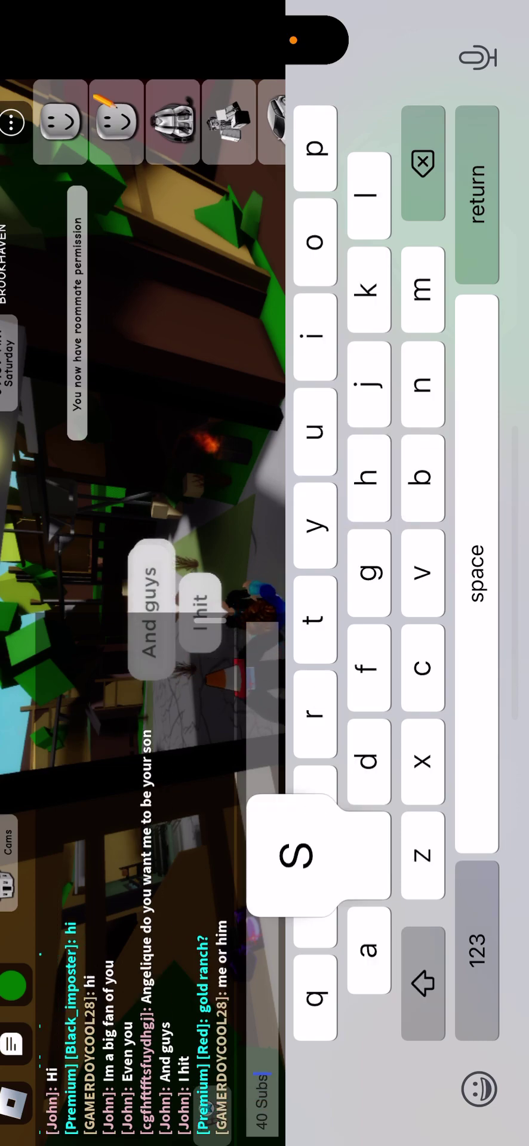
{"action": "type", "text": "s"}
{"action": "left_click", "coordinate": [476, 194]}
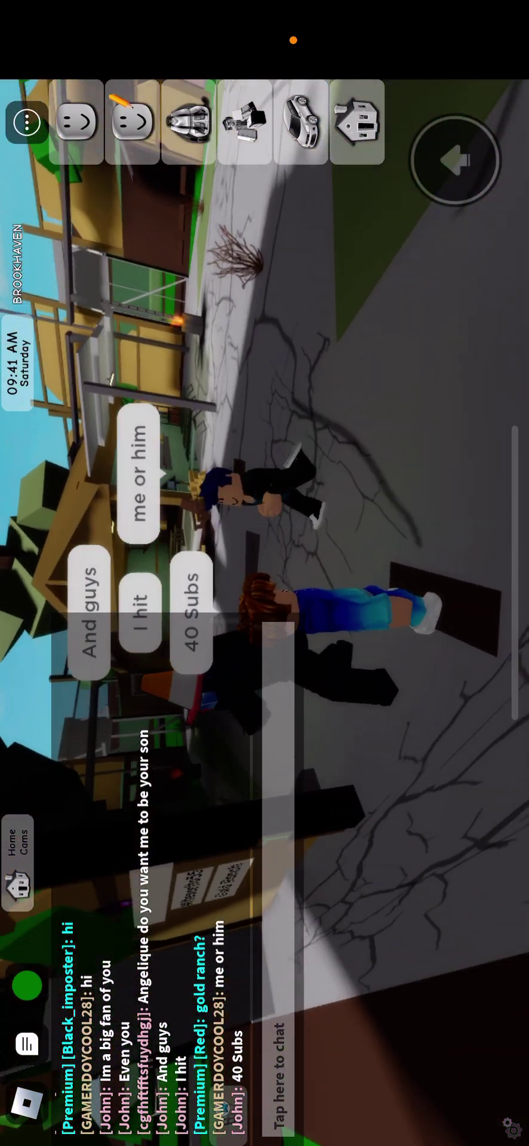
Move closer to the other player and reply 'Me' in chat
{"action": "mouse_move", "coordinate": [395, 859]}
{"action": "left_mouse_down"}
{"action": "mouse_move", "coordinate": [416, 779]}
{"action": "mouse_move", "coordinate": [394, 842]}
{"action": "left_mouse_up"}
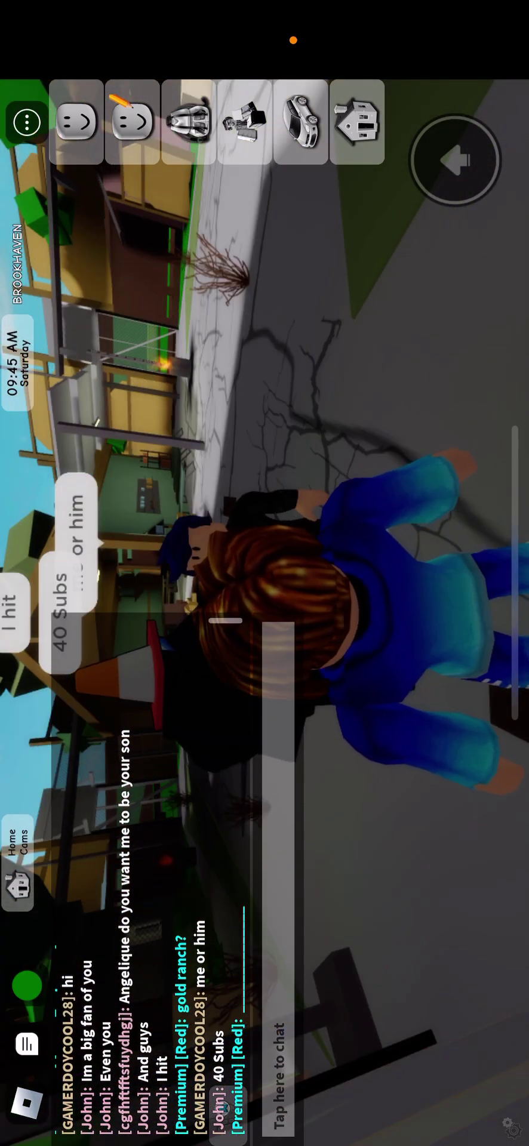
{"action": "left_click", "coordinate": [278, 1074]}
{"action": "type", "text": "me"}
{"action": "key", "text": "Return"}
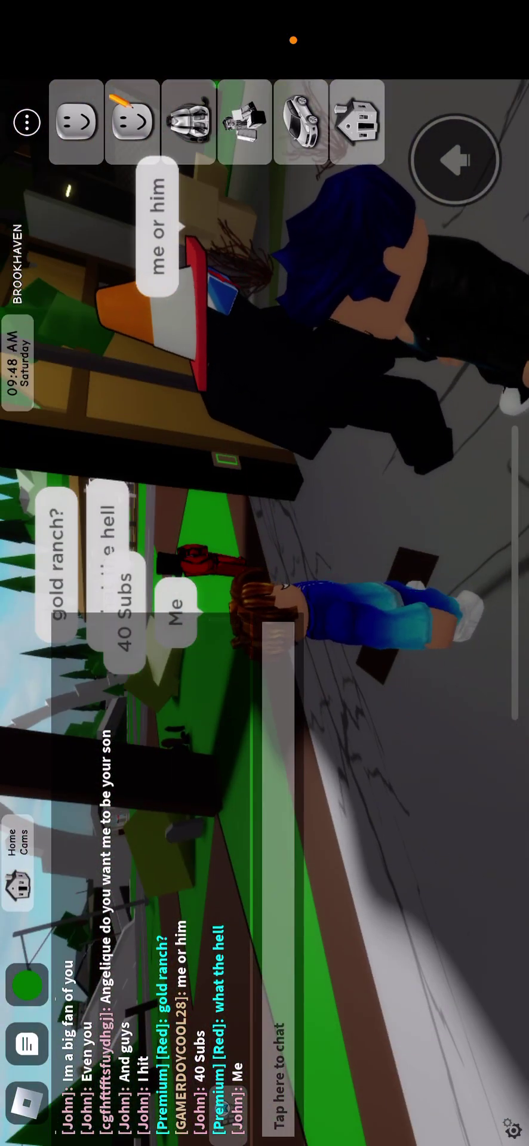
Ask the fan 'Wanna join the video?' in chat
{"action": "left_click", "coordinate": [358, 609]}
{"action": "left_click", "coordinate": [269, 358]}
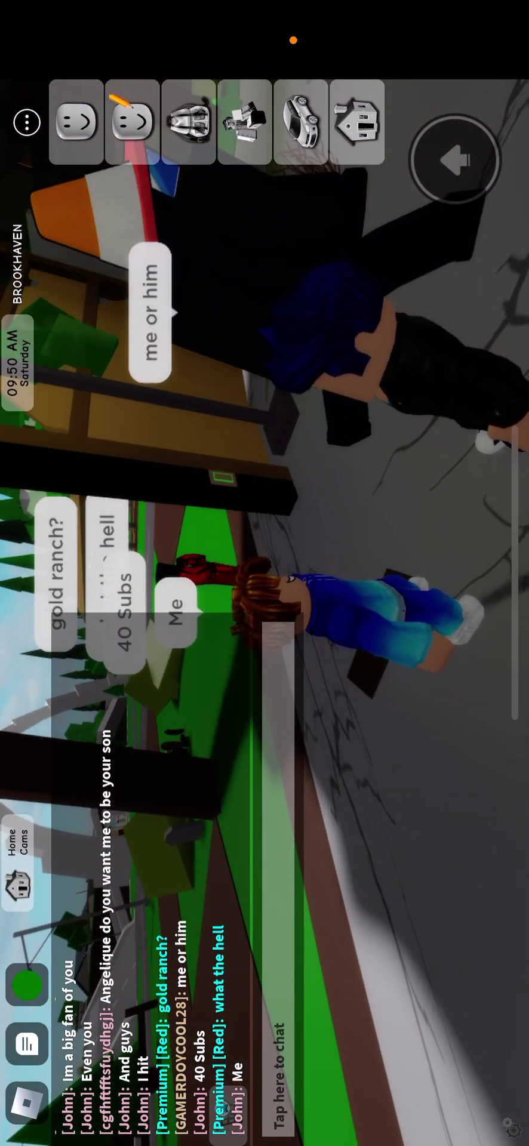
{"action": "left_click_drag", "start_coordinate": [270, 806], "coordinate": [269, 627]}
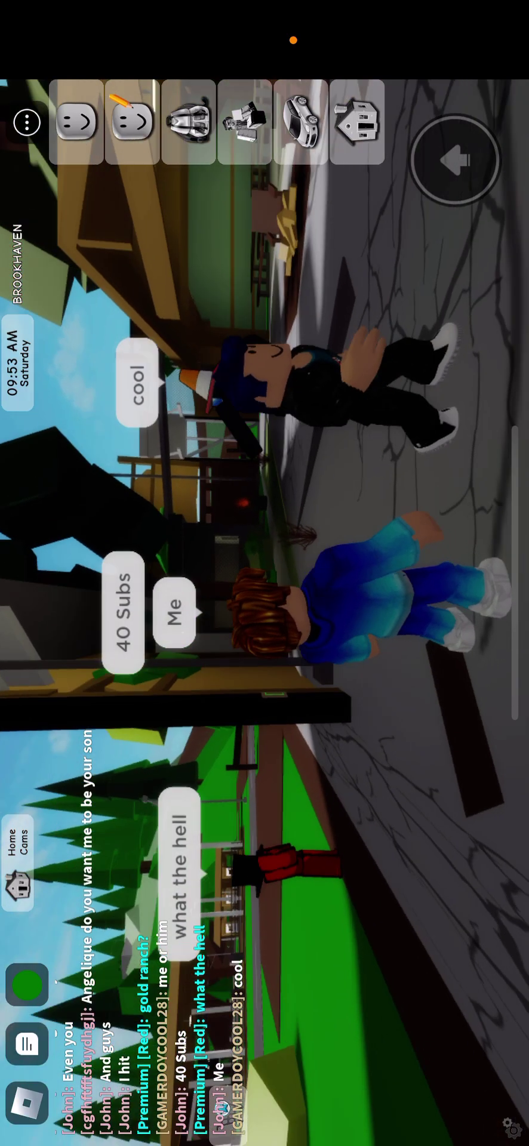
{"action": "left_click_drag", "start_coordinate": [269, 806], "coordinate": [270, 537]}
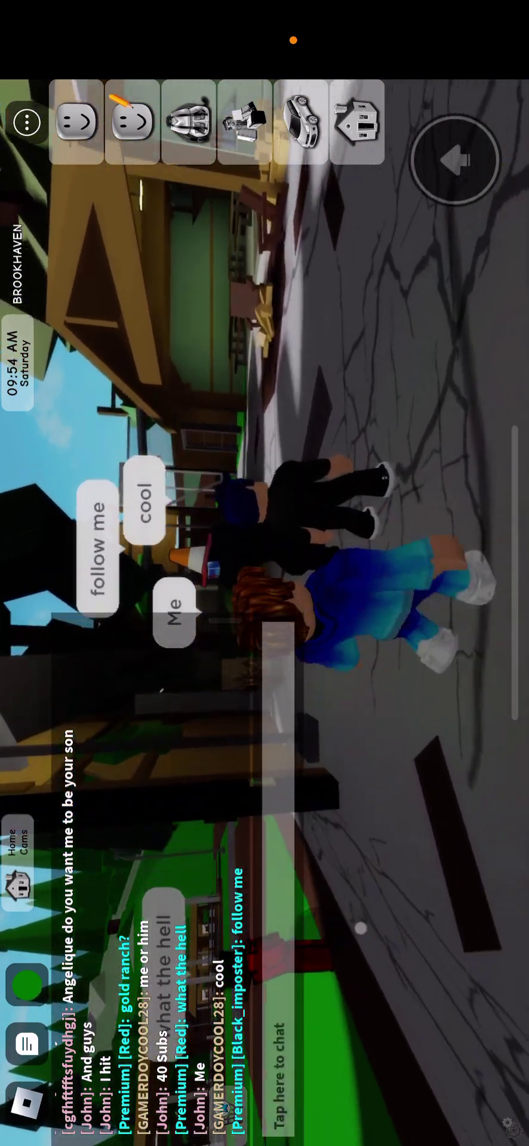
{"action": "left_click", "coordinate": [278, 1074]}
{"action": "type", "text": "Wa"}
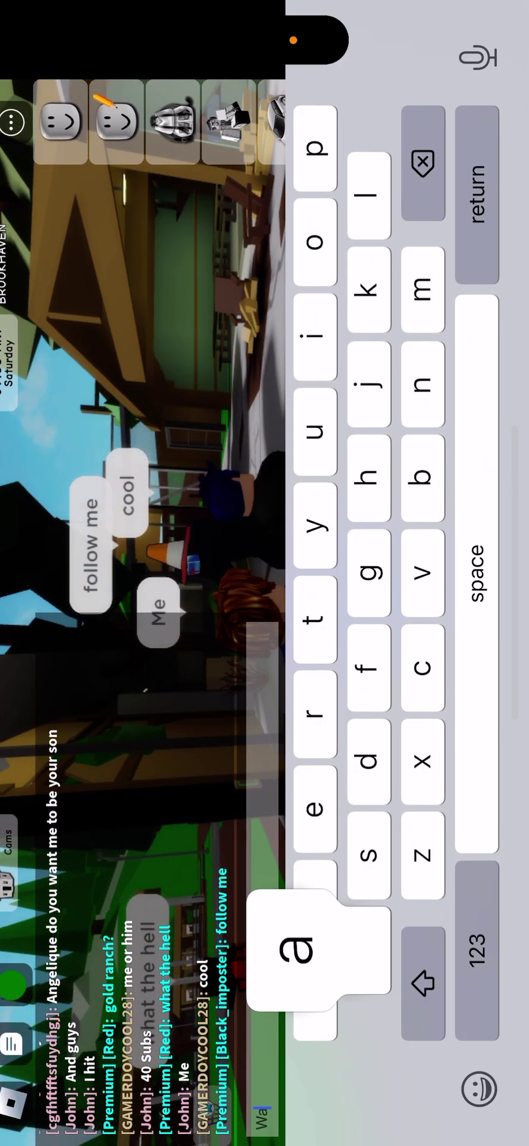
{"action": "type", "text": "nna join the video"}
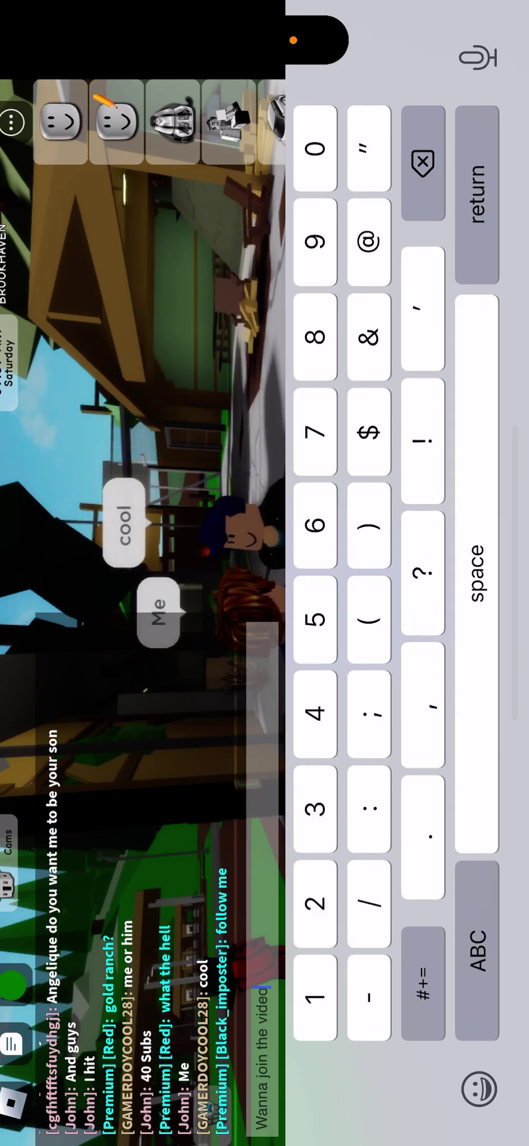
{"action": "key", "text": "Return"}
Begin the next chat message, 'Im making', near the fan's avatar
{"action": "left_click", "coordinate": [269, 627]}
{"action": "left_click", "coordinate": [278, 1074]}
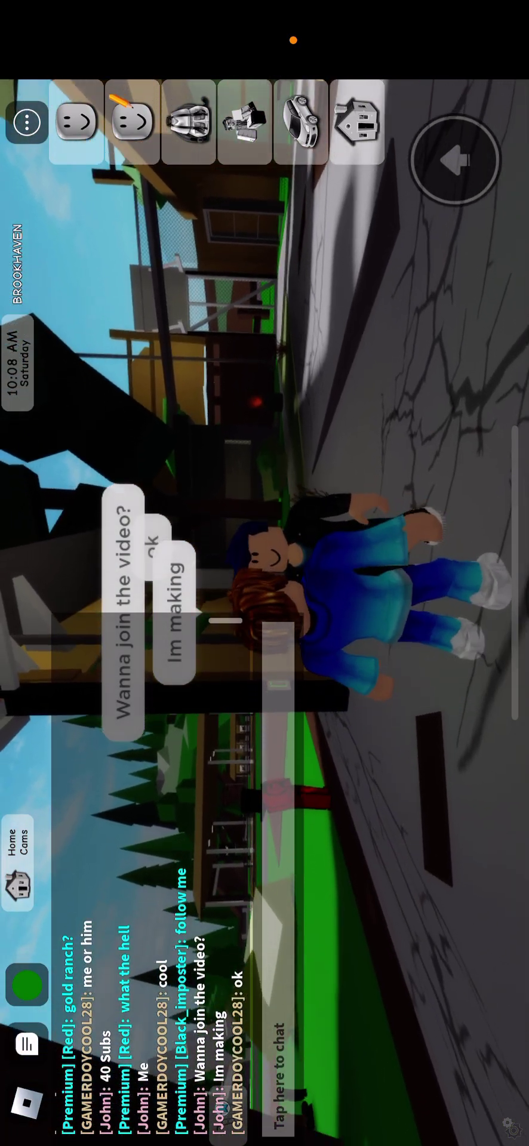
{"action": "left_click_drag", "start_coordinate": [269, 806], "coordinate": [269, 358]}
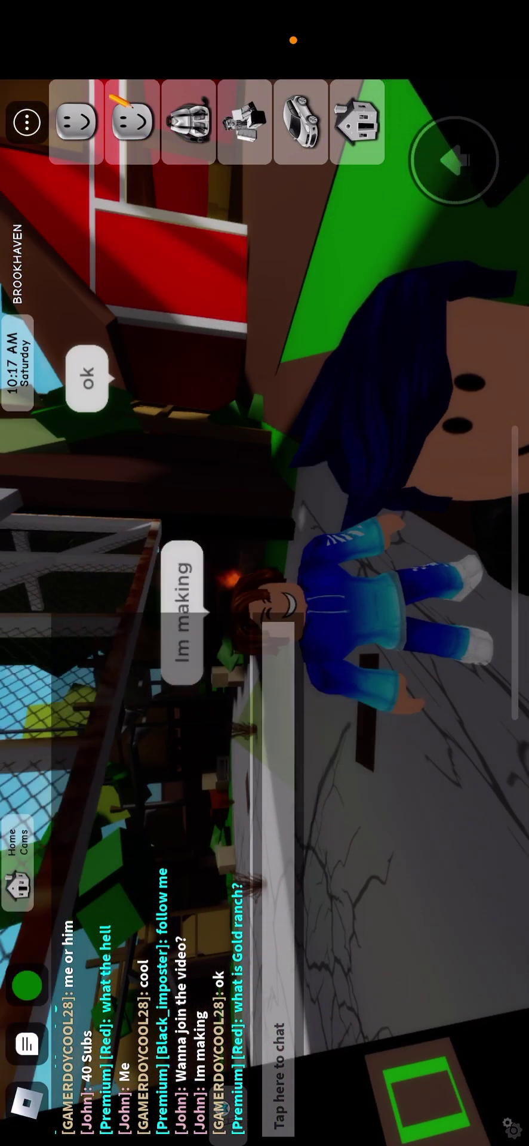
{"action": "left_click", "coordinate": [341, 573]}
Bring up the Piggyback, Carry Hurt and Shoulders options on another player's avatar, then dismiss them
{"action": "left_click", "coordinate": [269, 850]}
{"action": "left_click_drag", "start_coordinate": [269, 805], "coordinate": [269, 448]}
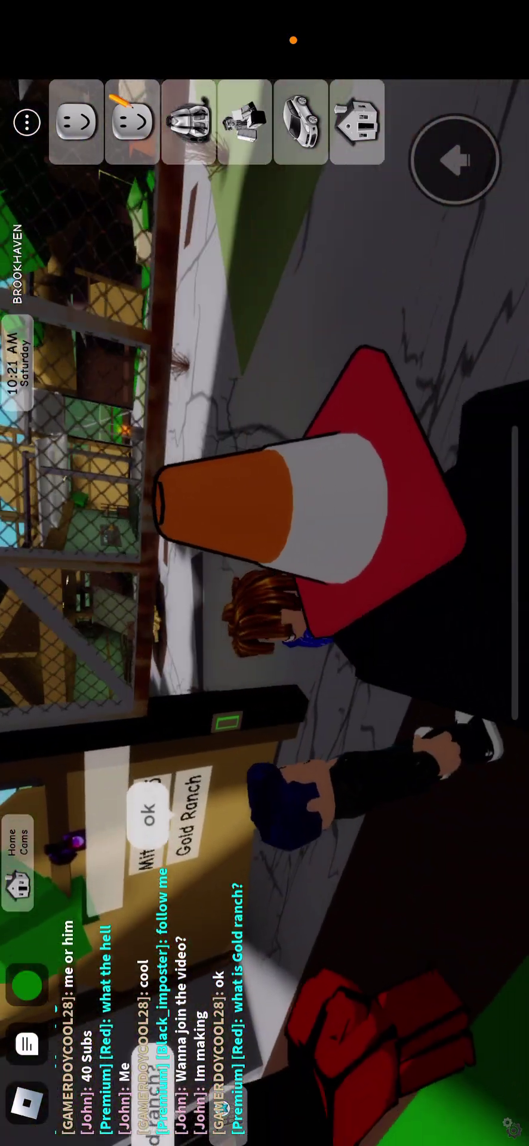
{"action": "left_click_drag", "start_coordinate": [269, 806], "coordinate": [269, 447]}
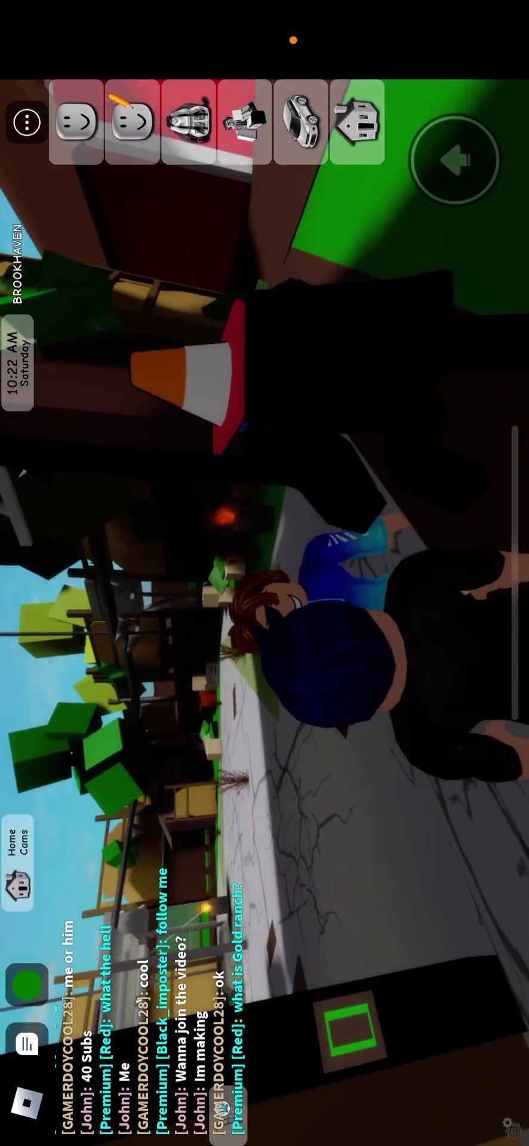
{"action": "left_click_drag", "start_coordinate": [270, 805], "coordinate": [269, 448]}
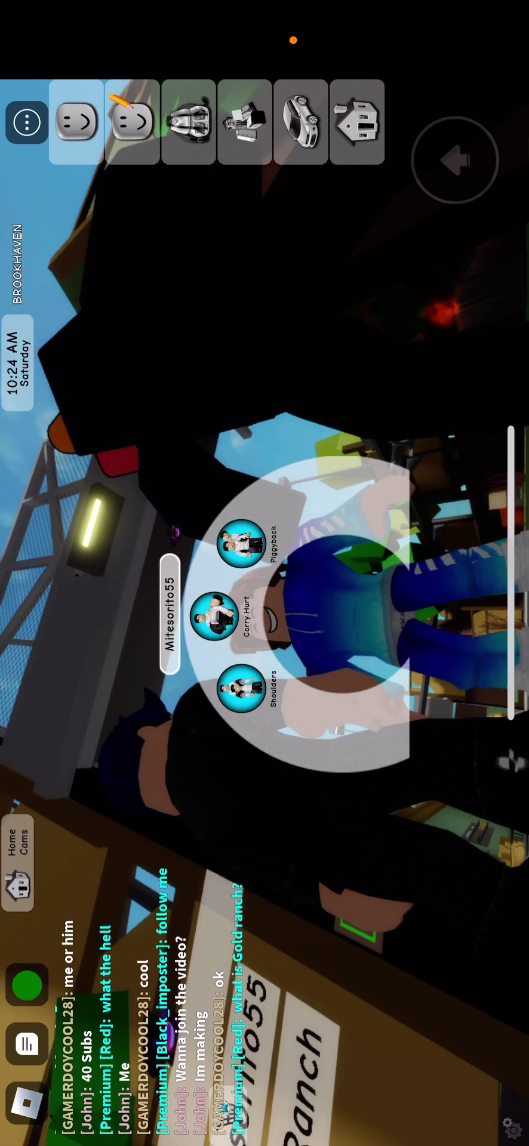